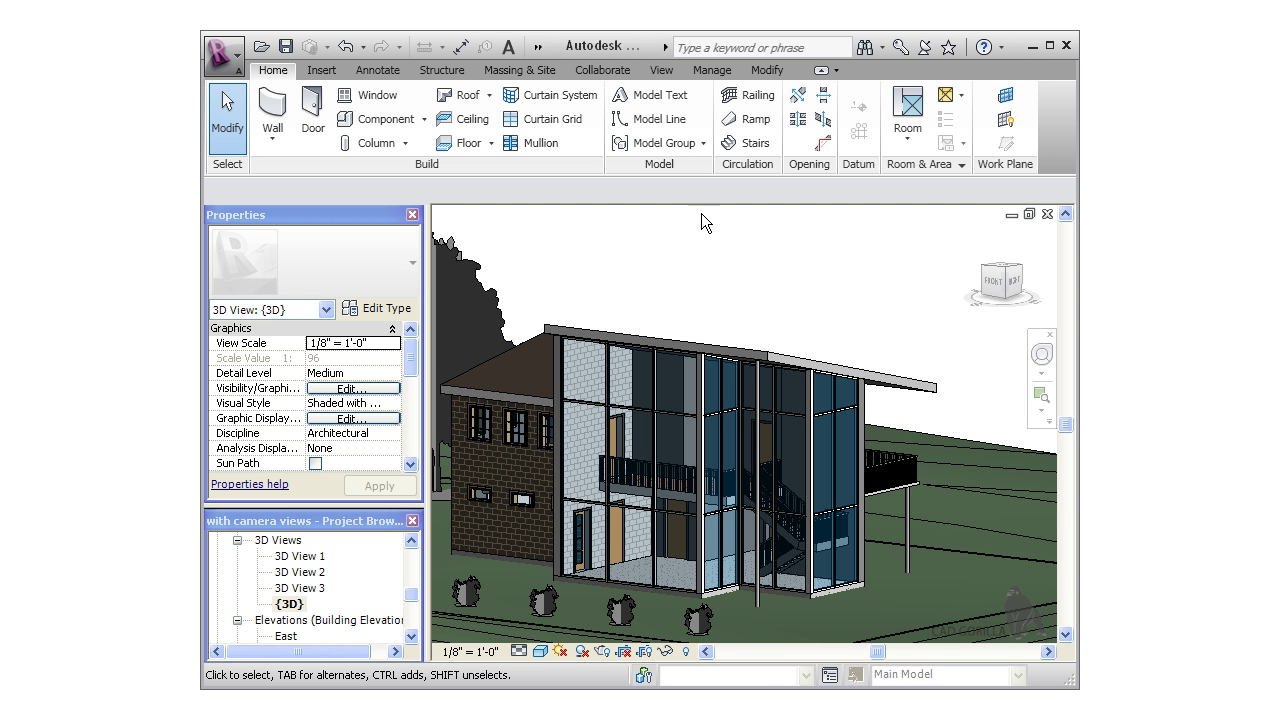
Create a new Doors-category schedule, keeping the name Door Schedule.
click(661, 70)
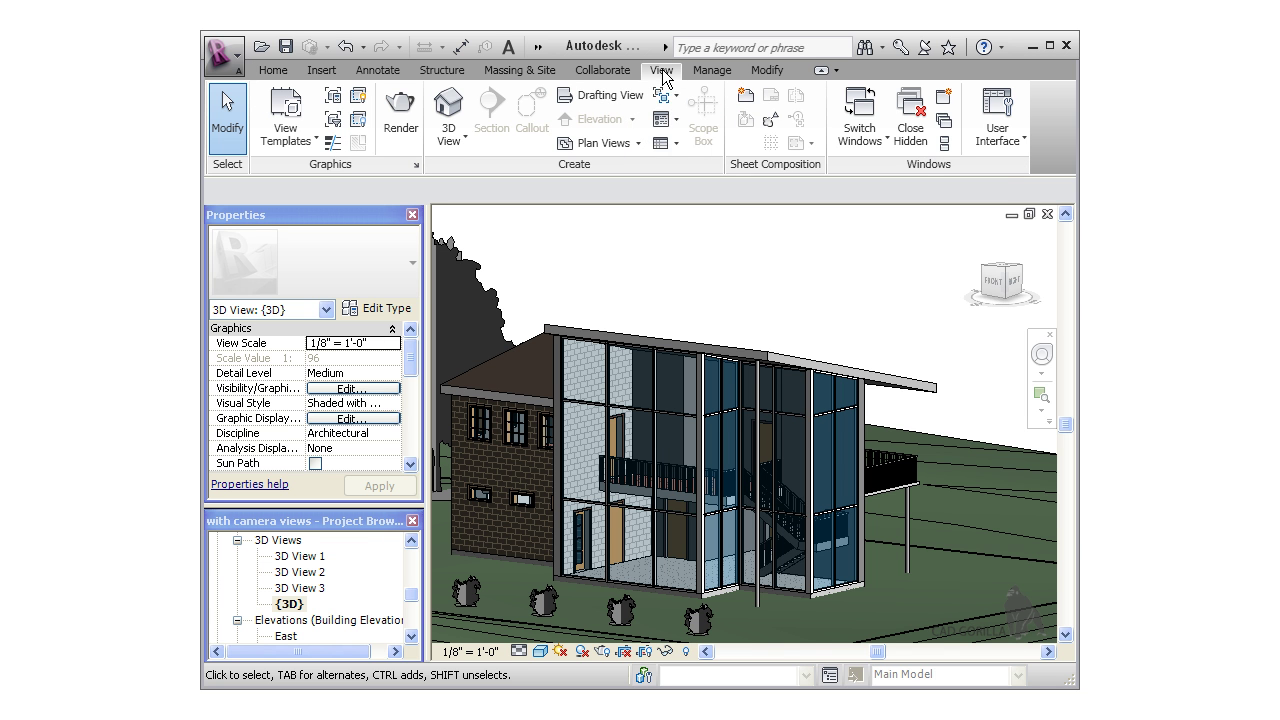
click(674, 146)
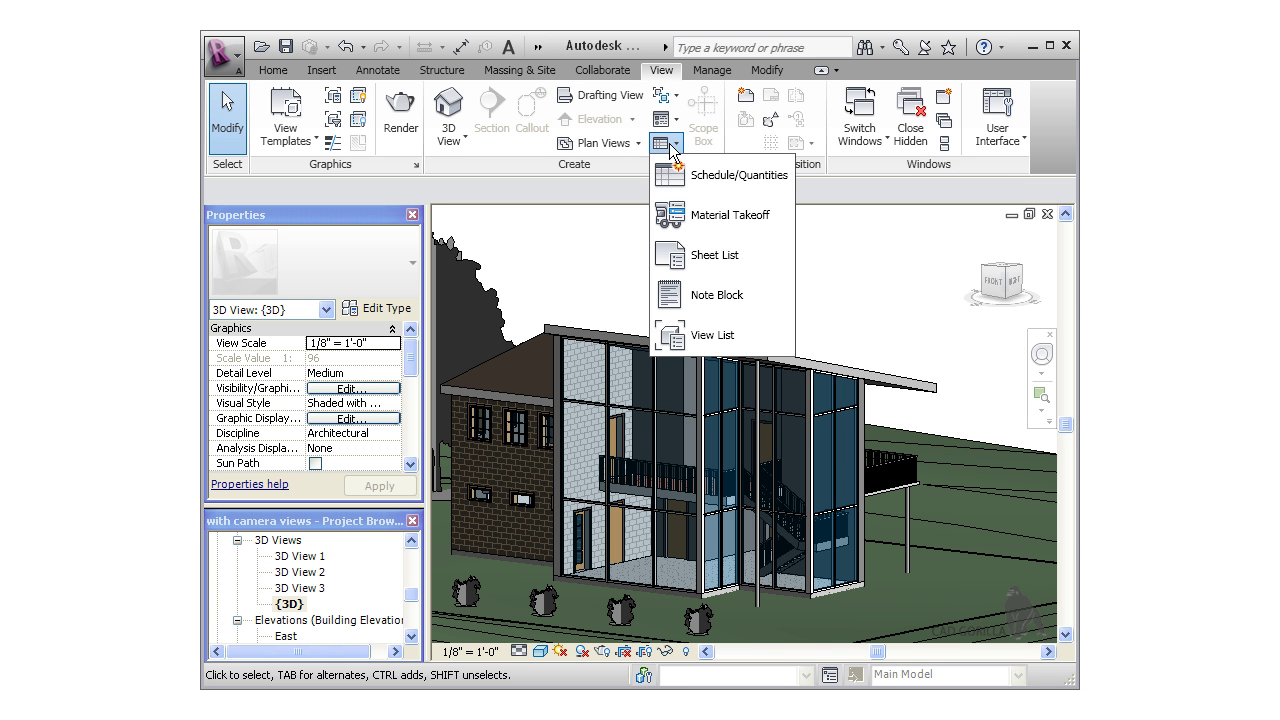
click(756, 178)
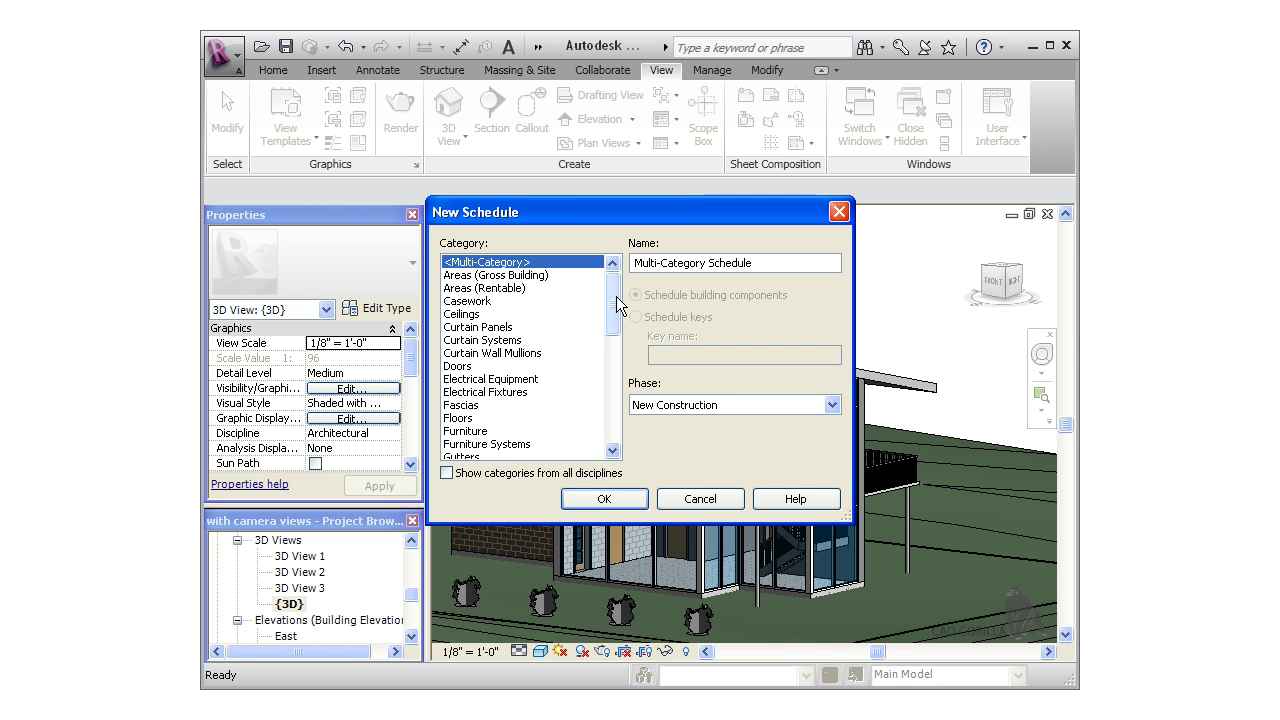
click(466, 367)
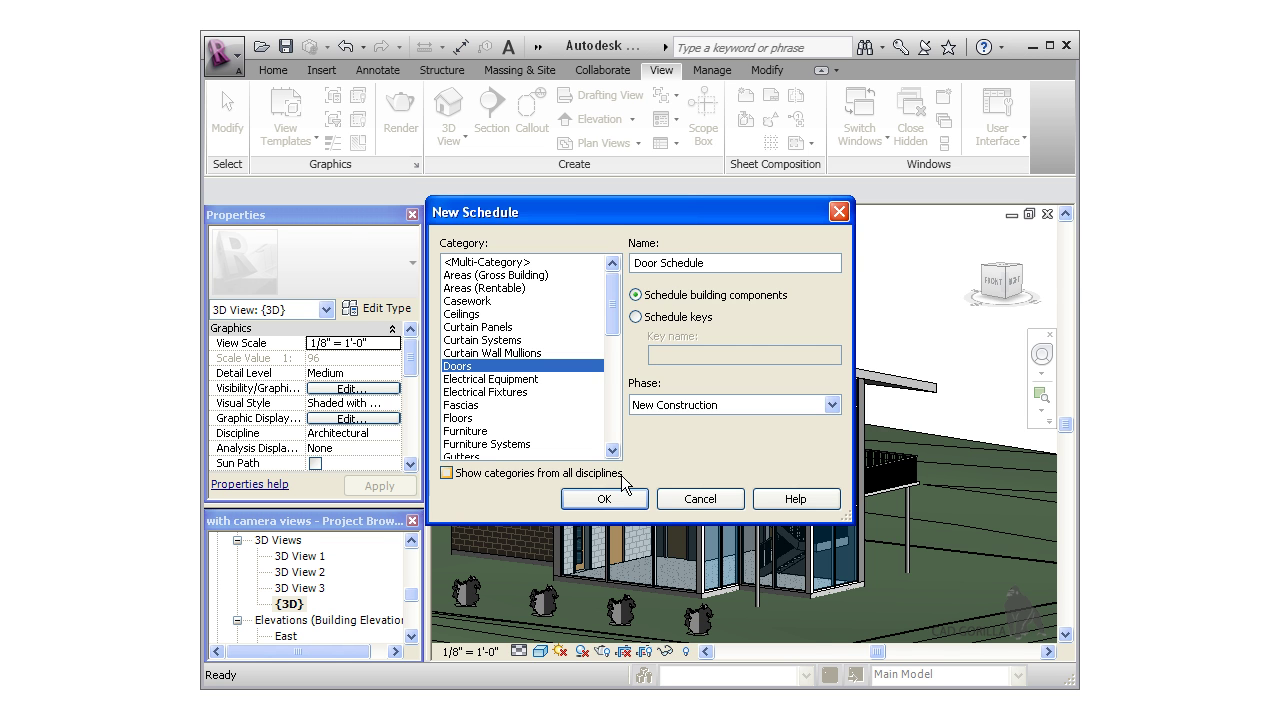
click(607, 496)
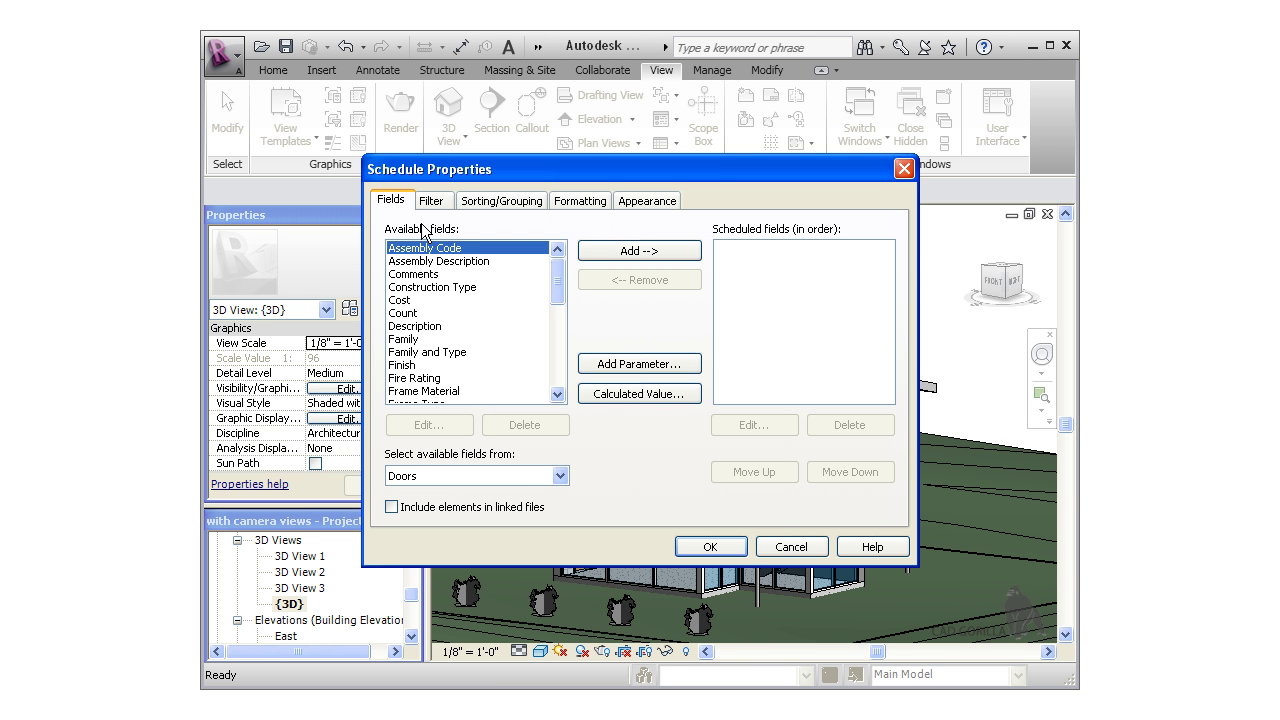
Add Mark, Family, Type and Comments to the Door Schedule's scheduled fields.
drag(557, 281, 557, 317)
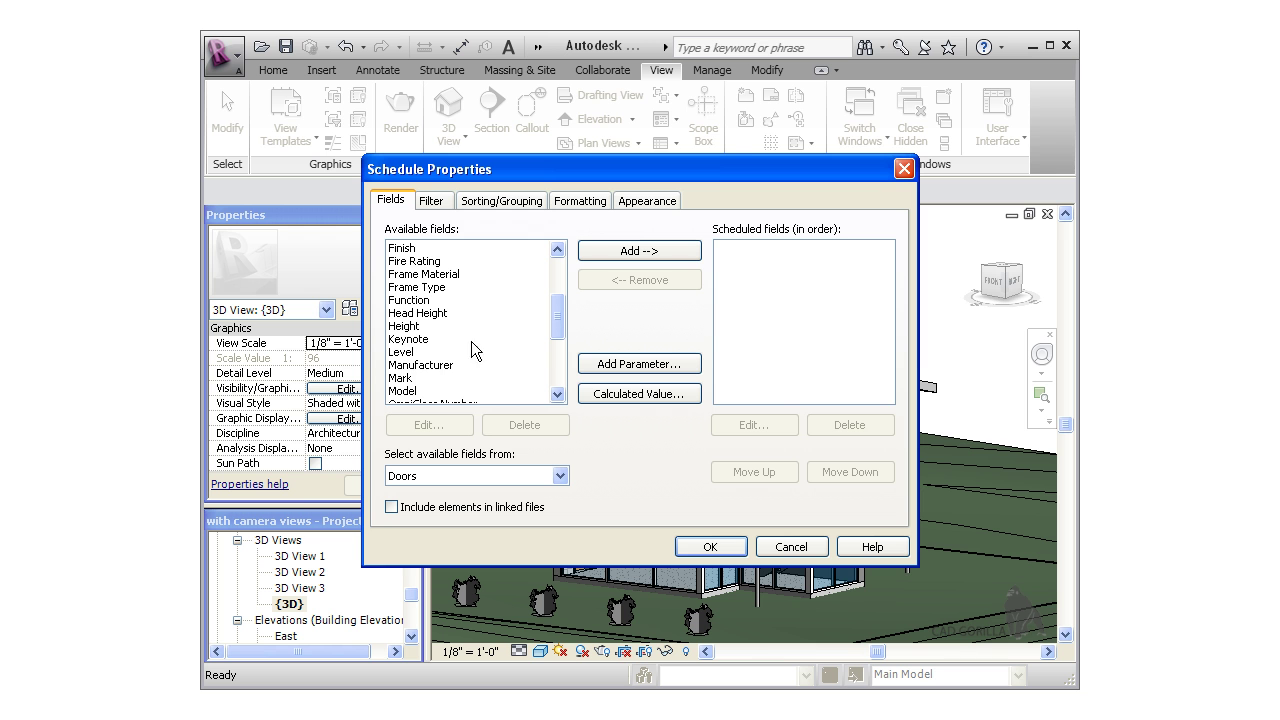
click(416, 378)
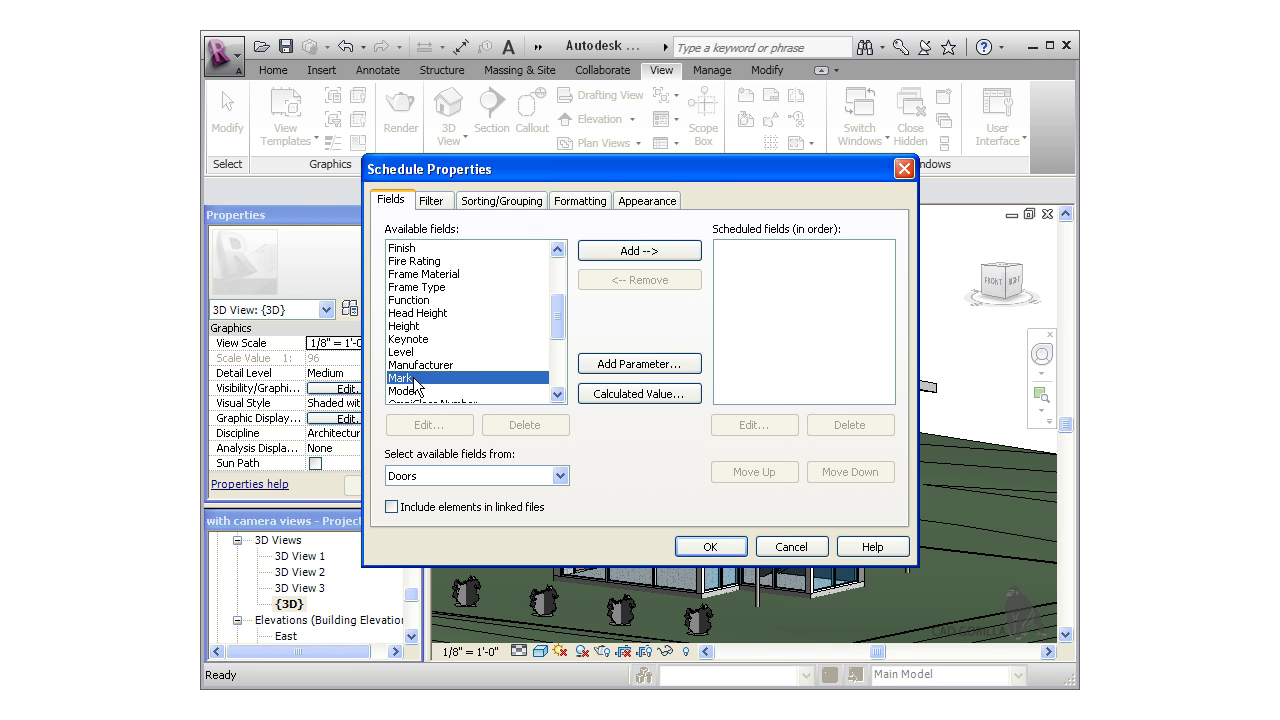
click(612, 258)
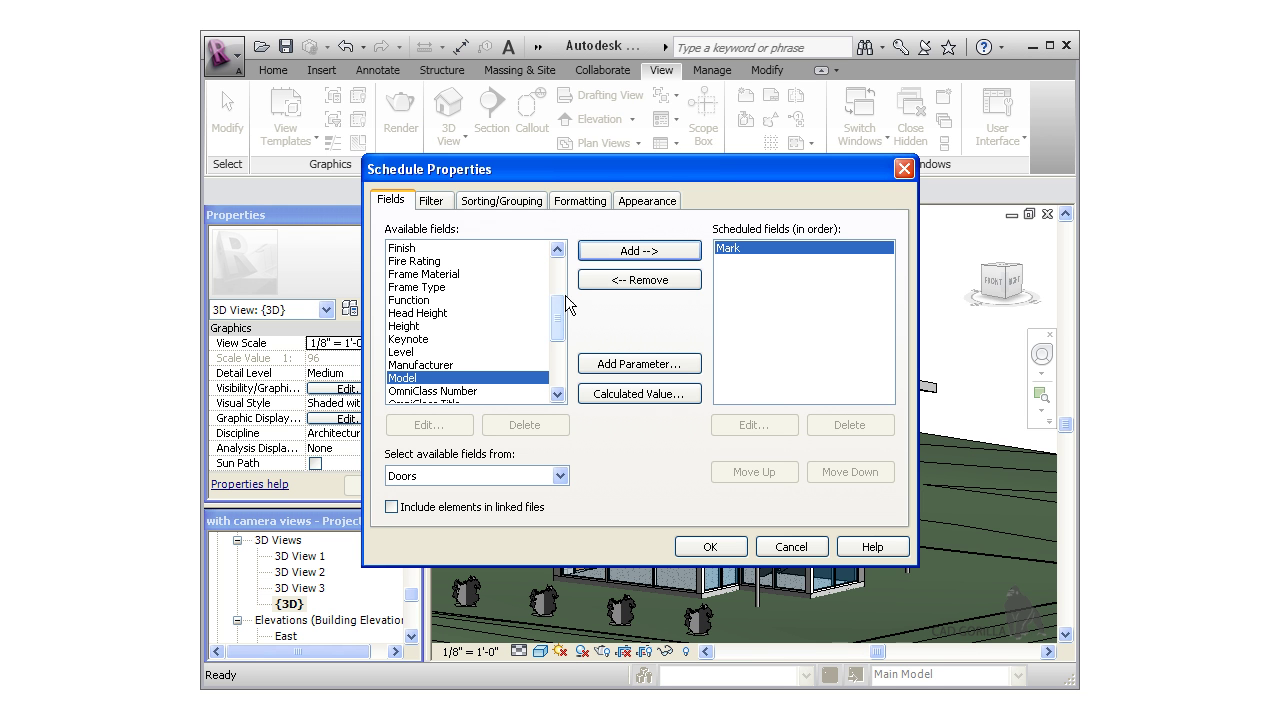
scroll(559, 297, up, 1)
click(415, 262)
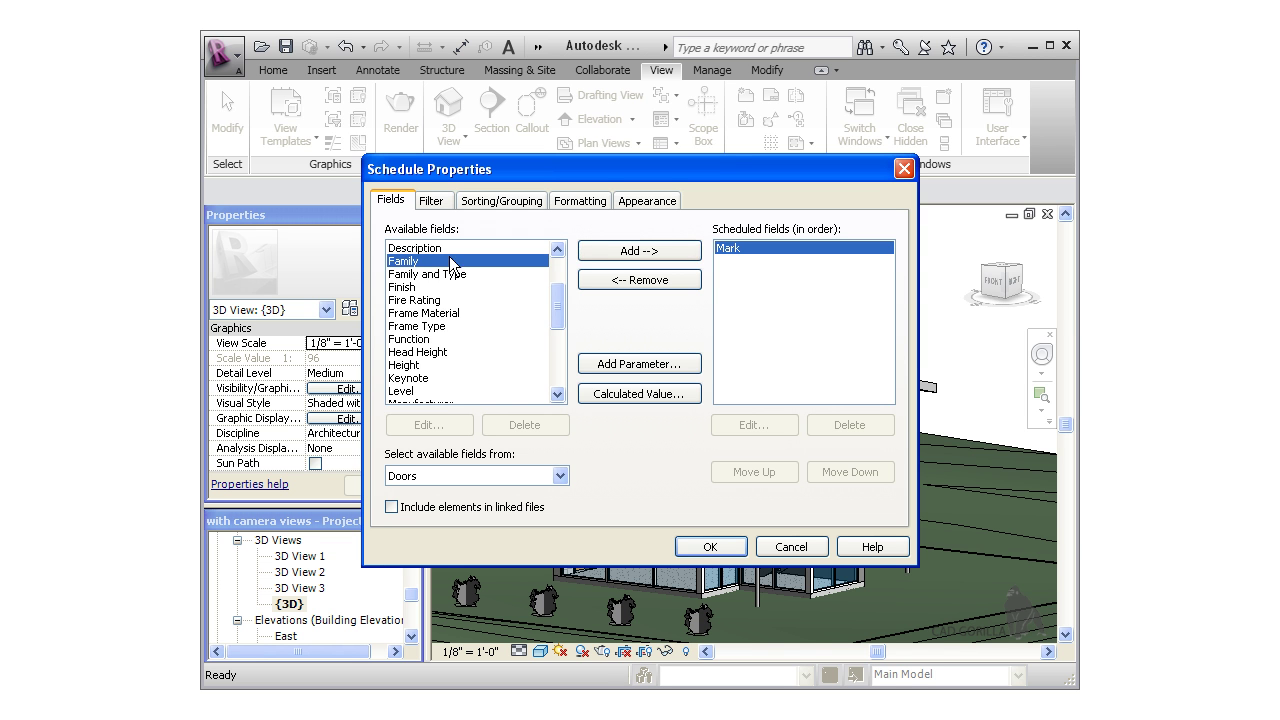
click(639, 251)
scroll(561, 292, down, 4)
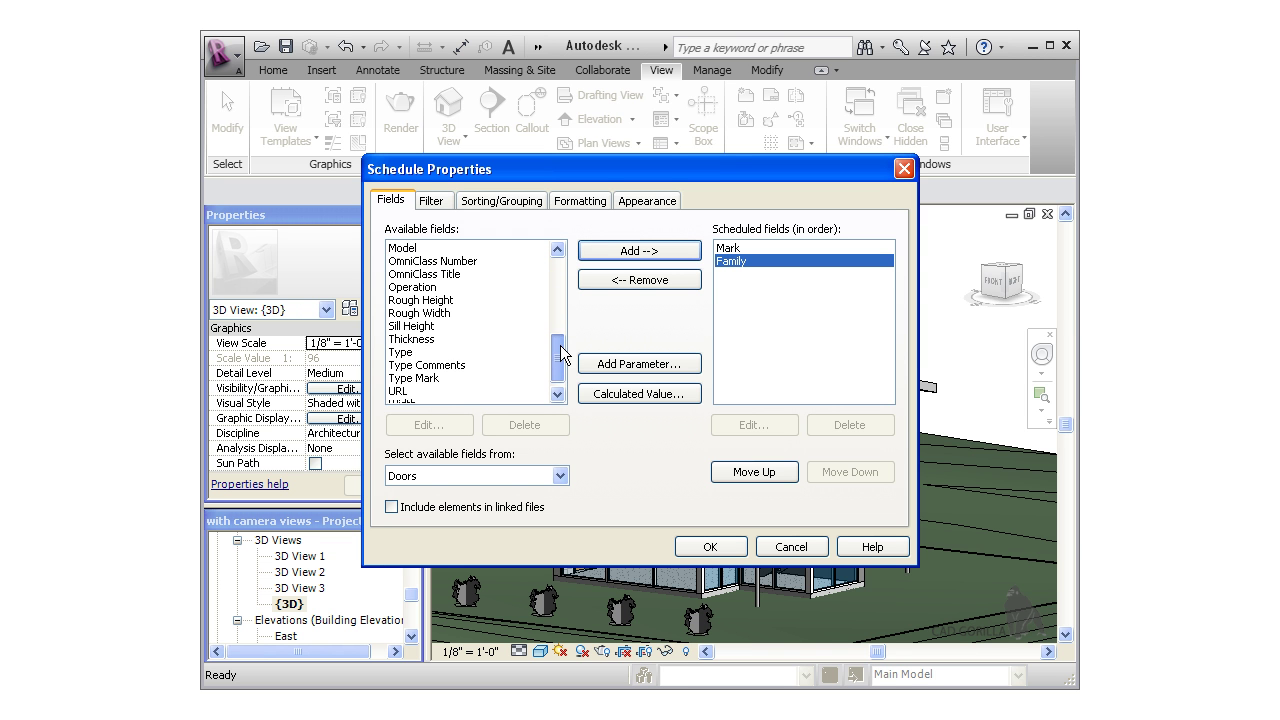
click(407, 341)
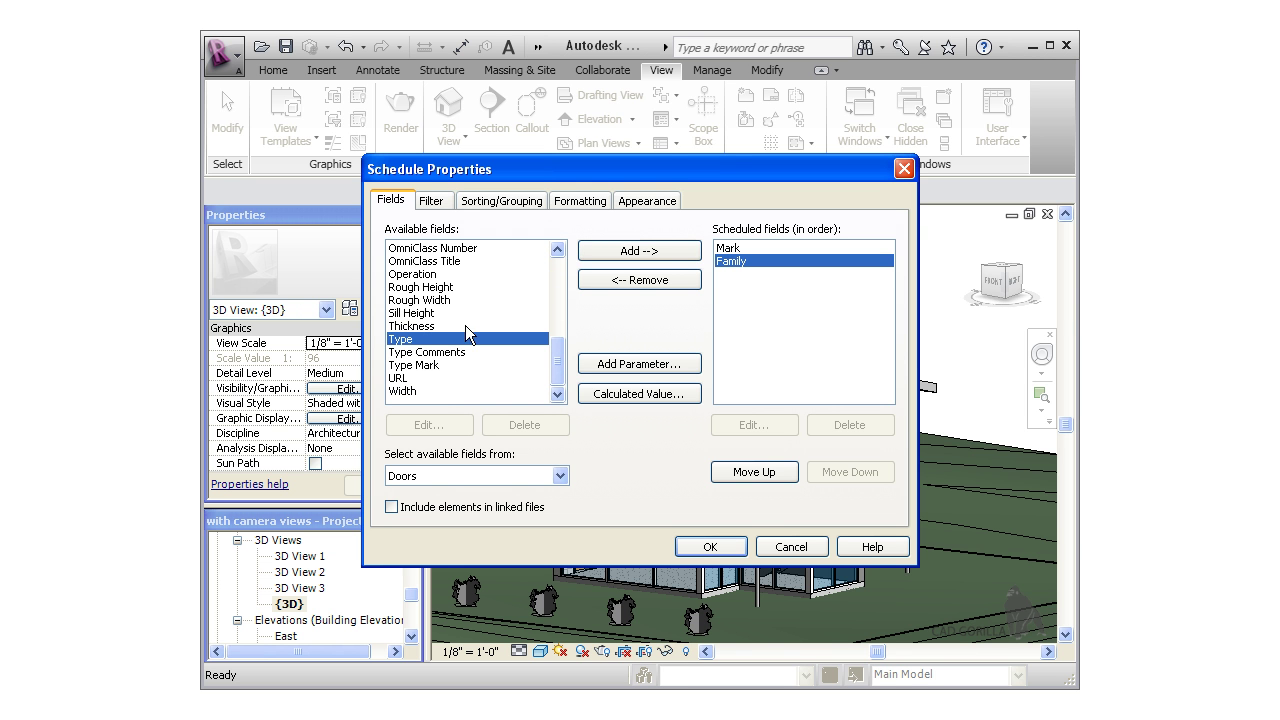
click(600, 251)
drag(557, 357, 557, 277)
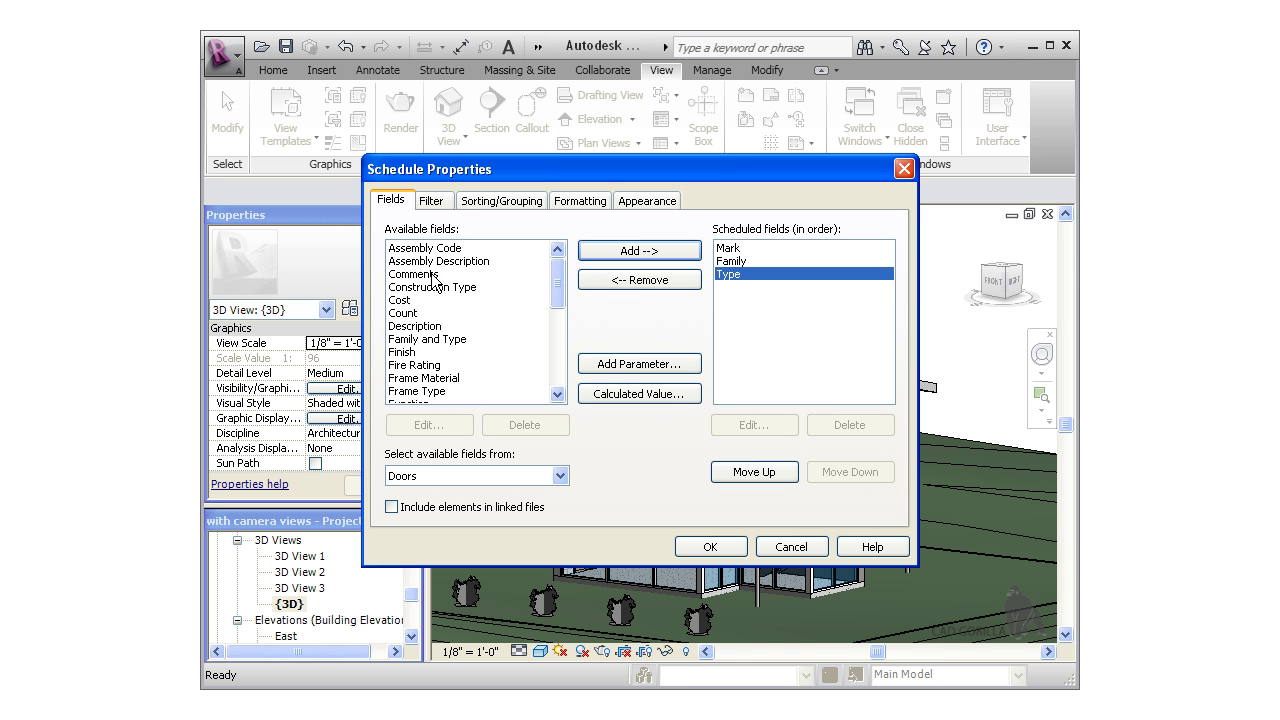
click(437, 276)
click(583, 252)
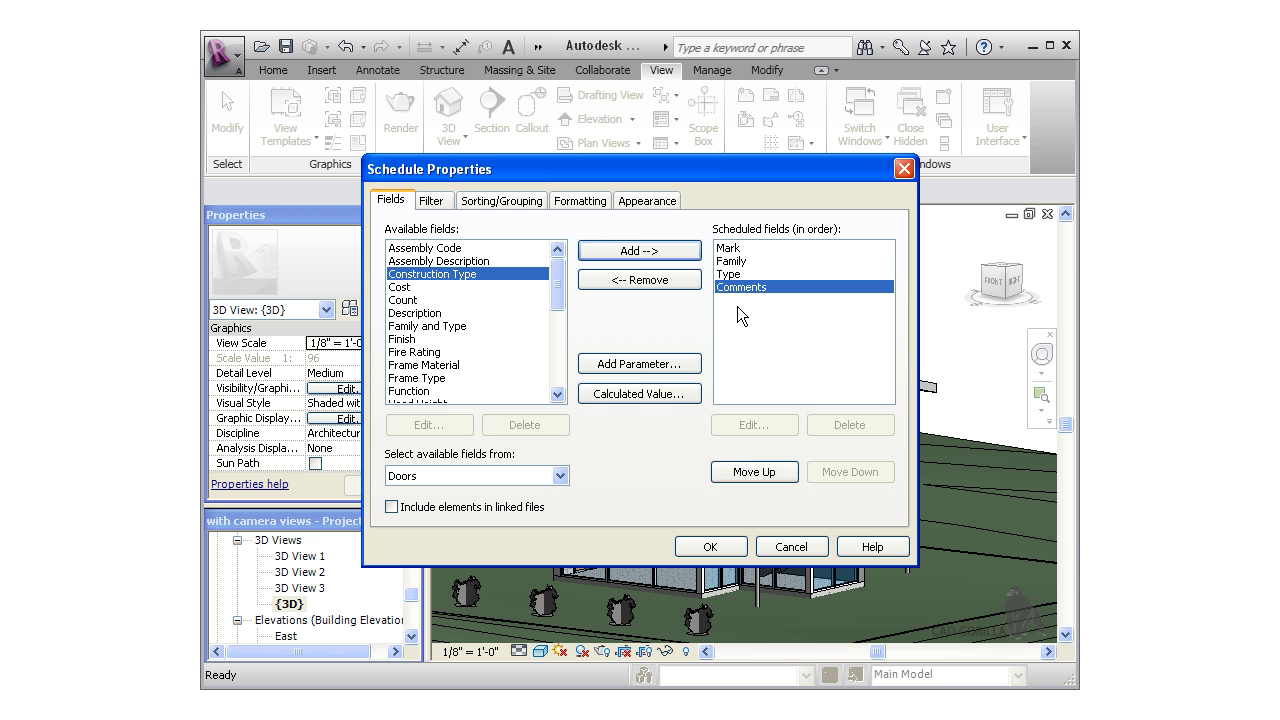
Move Comments up the field order and back down, leaving it last.
click(769, 474)
click(769, 475)
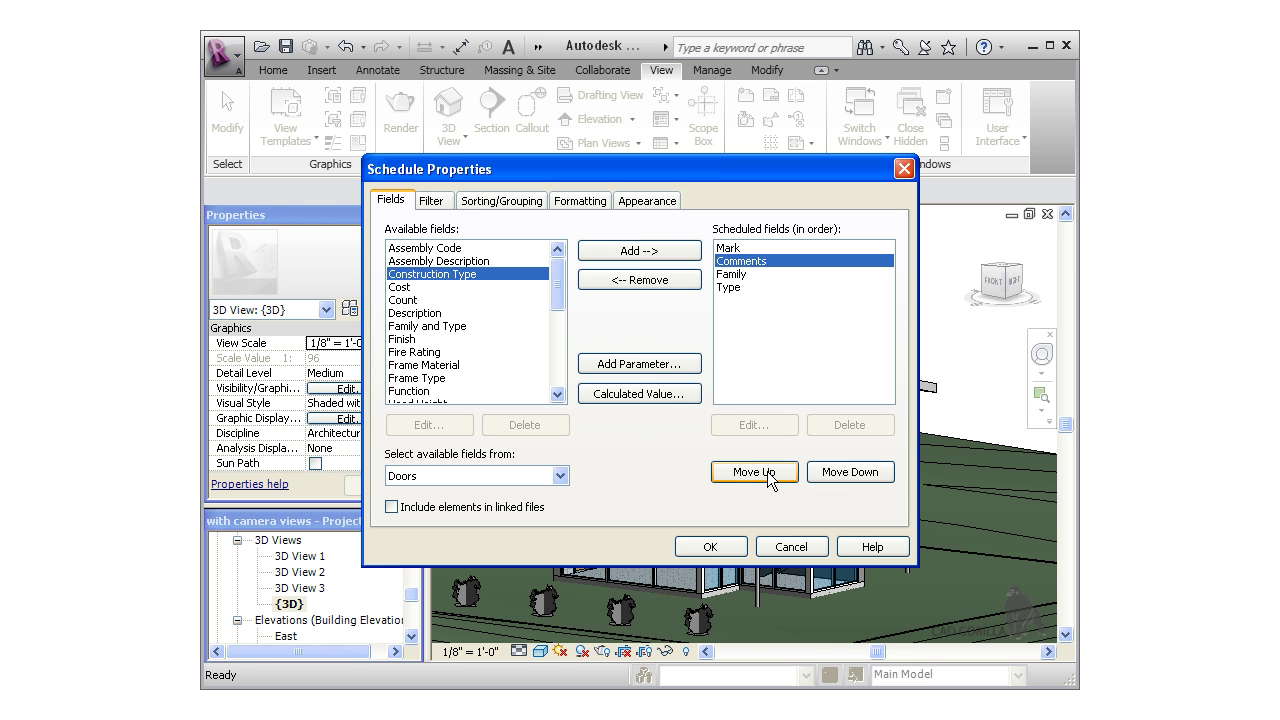
click(821, 474)
click(821, 474)
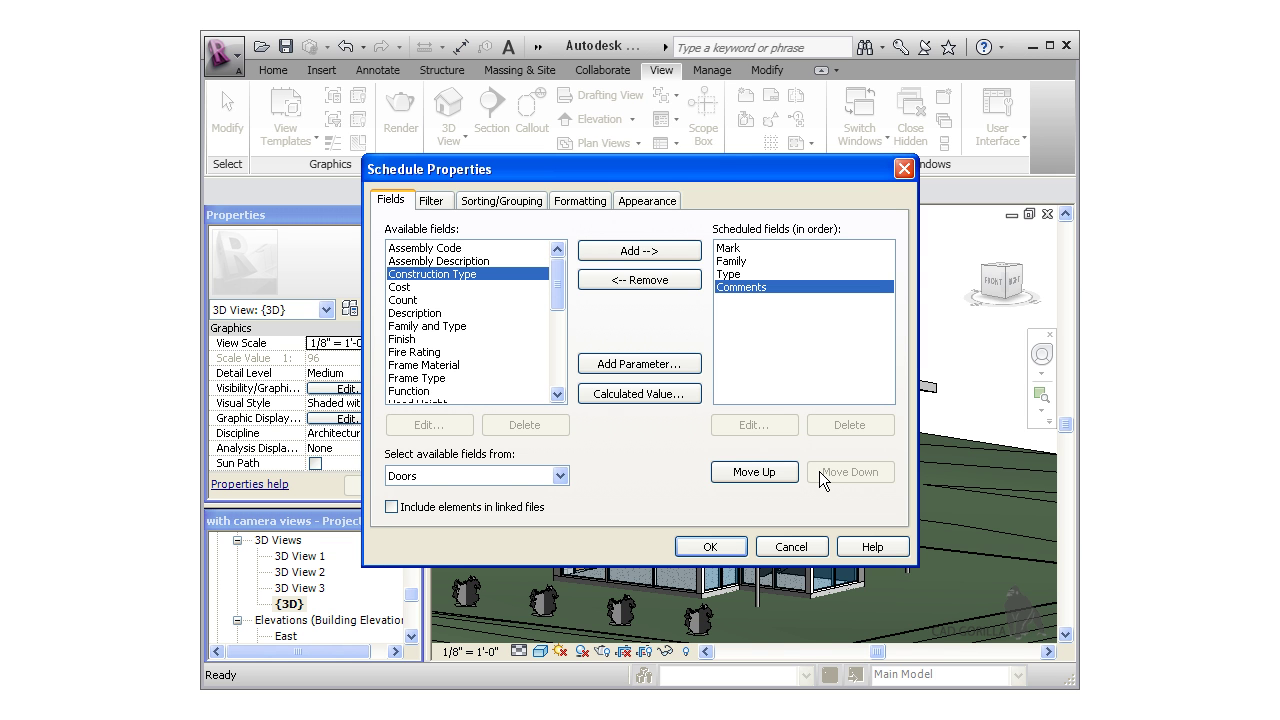
Create the Door Schedule and widen its Comments and Family columns.
click(710, 546)
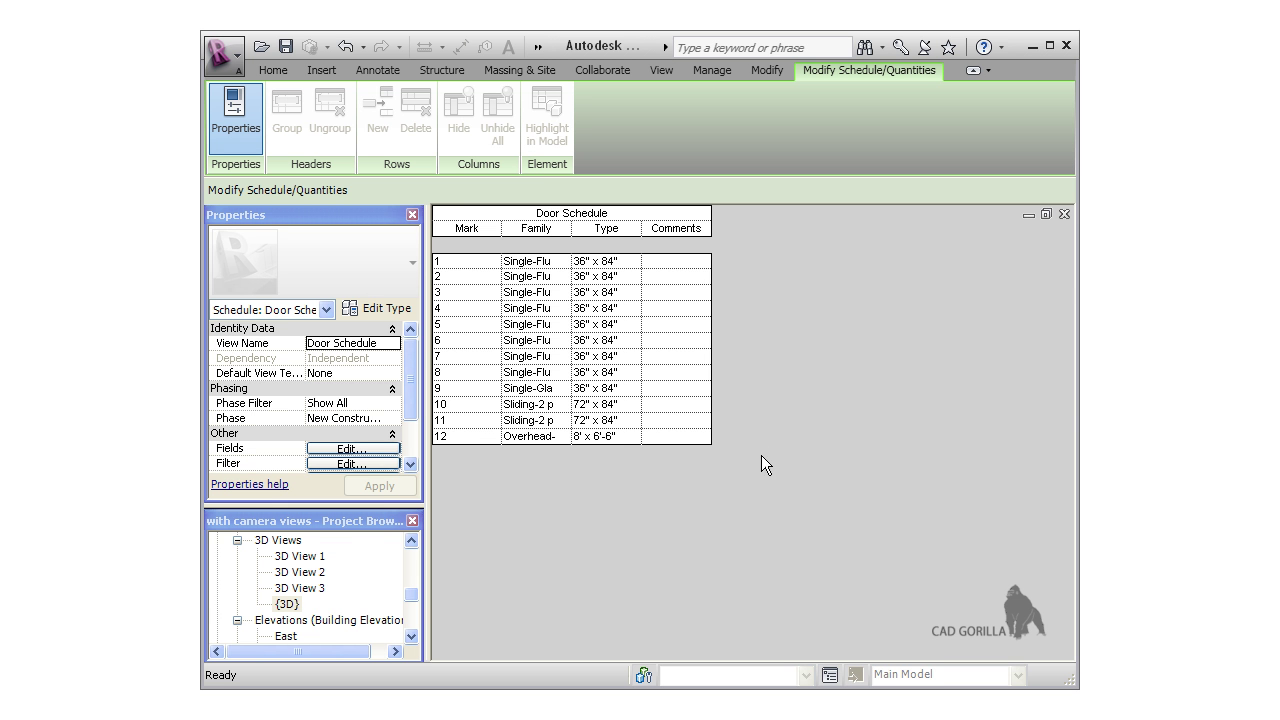
drag(711, 344, 846, 343)
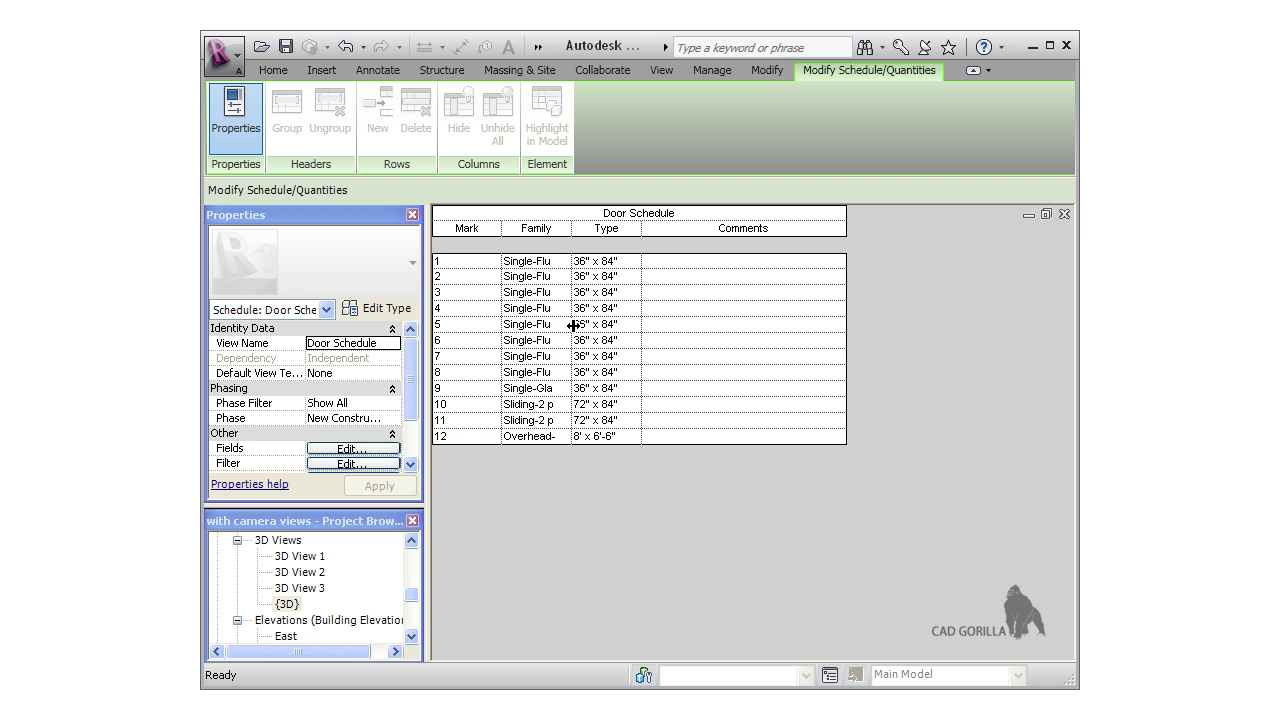
drag(574, 326, 638, 330)
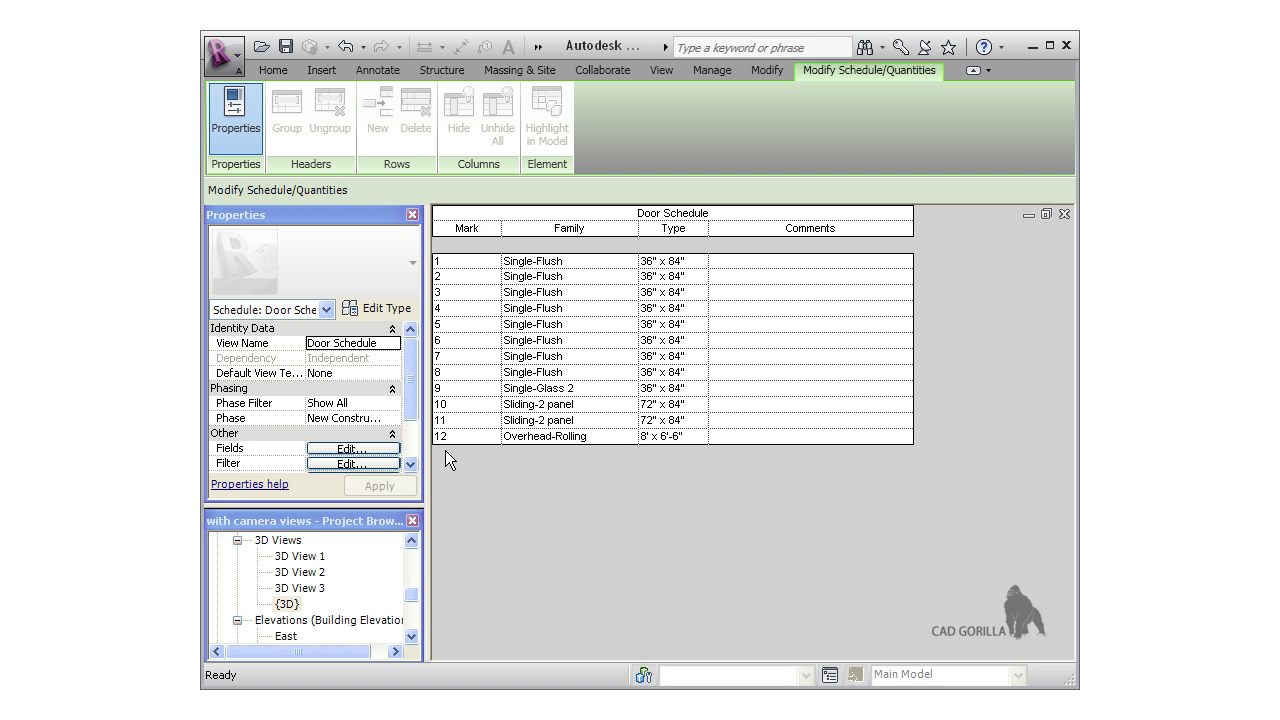
In the 3D view, give door 9 the comment 'Front Entry - Deadbolt'.
double_click(289, 603)
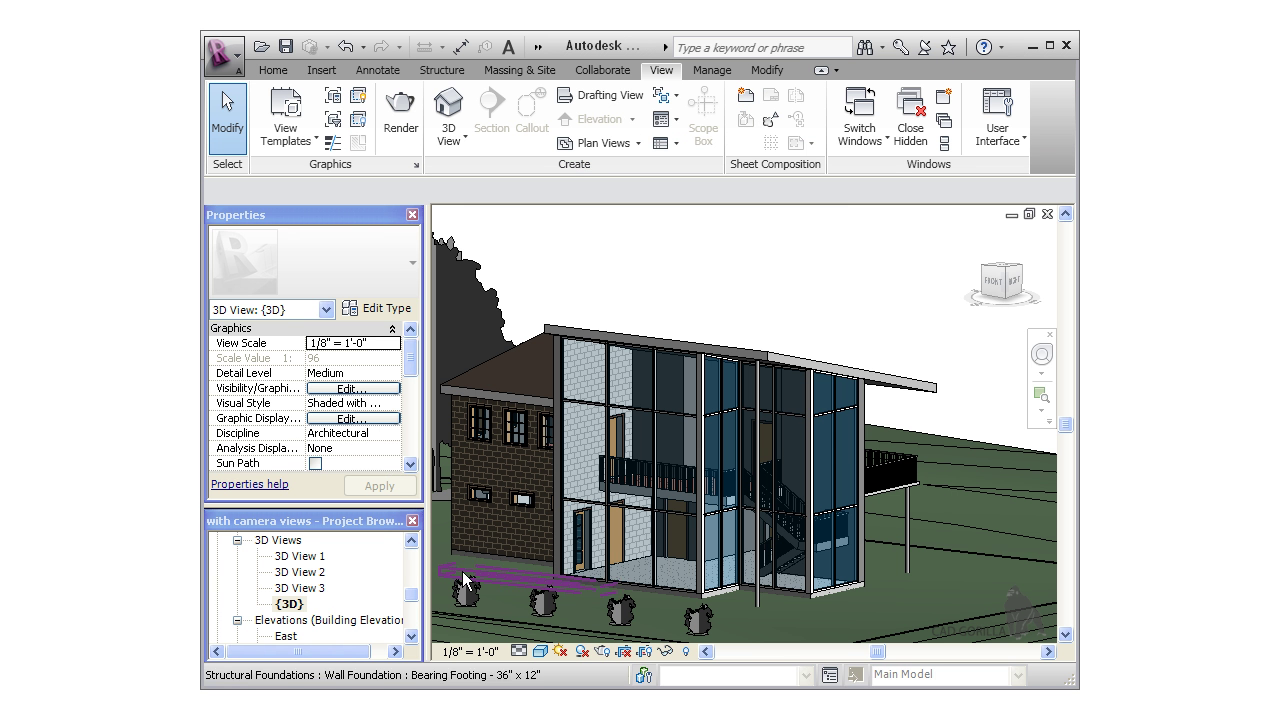
click(583, 549)
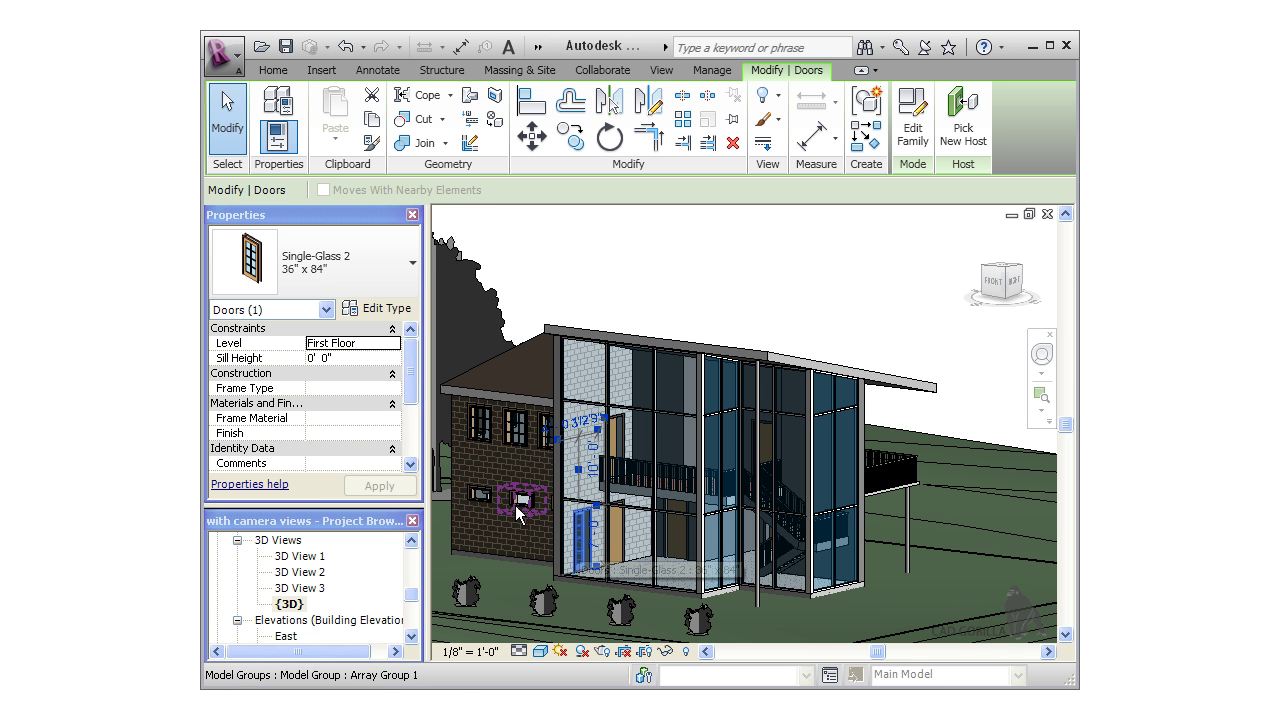
click(413, 410)
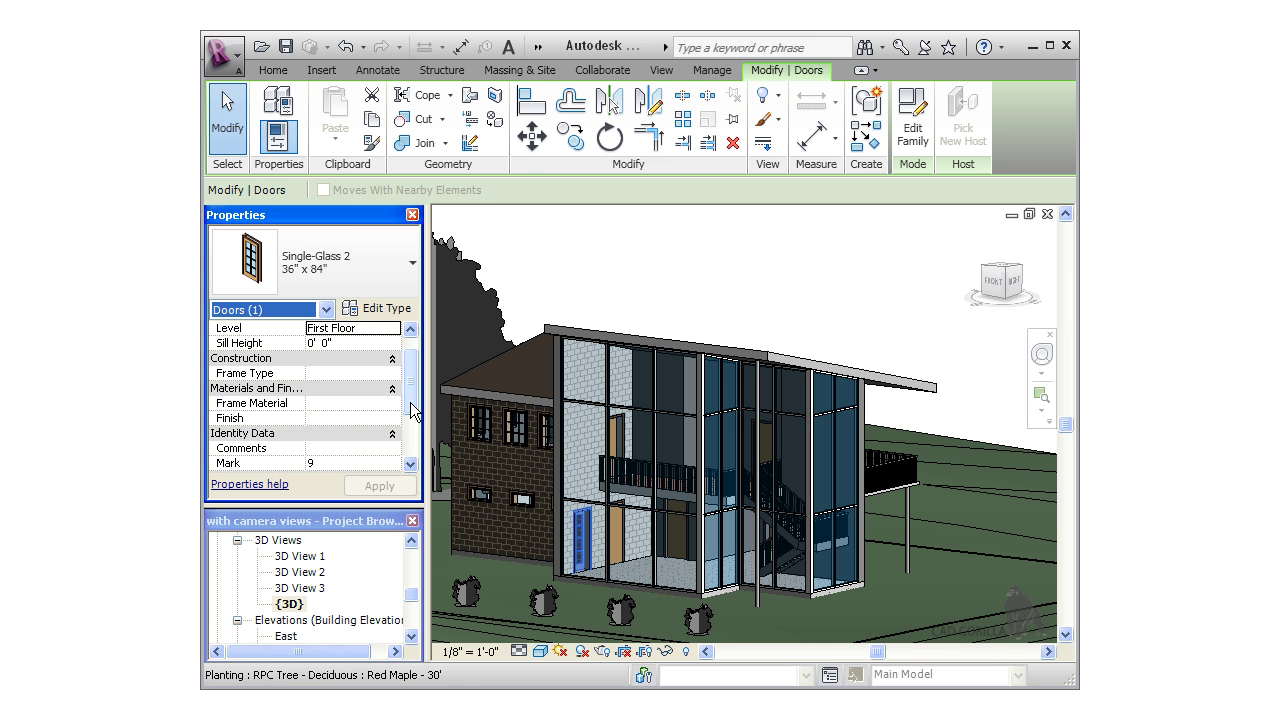
click(319, 447)
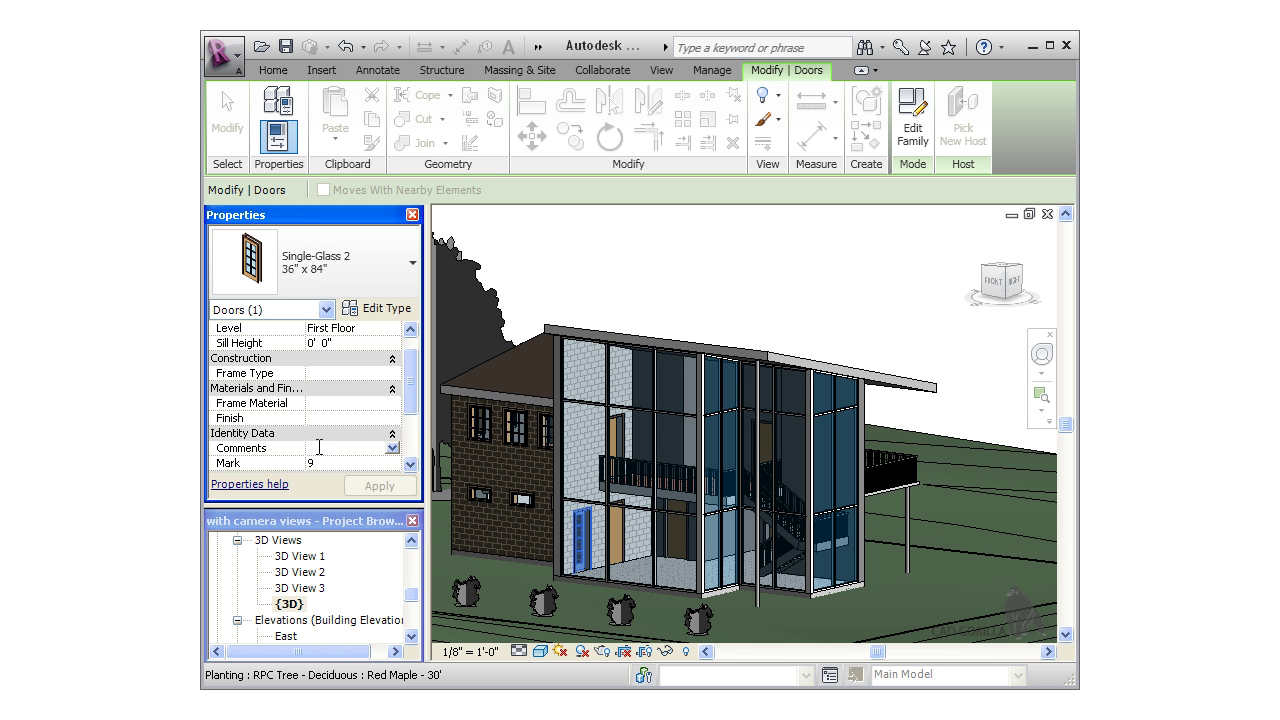
text(F)
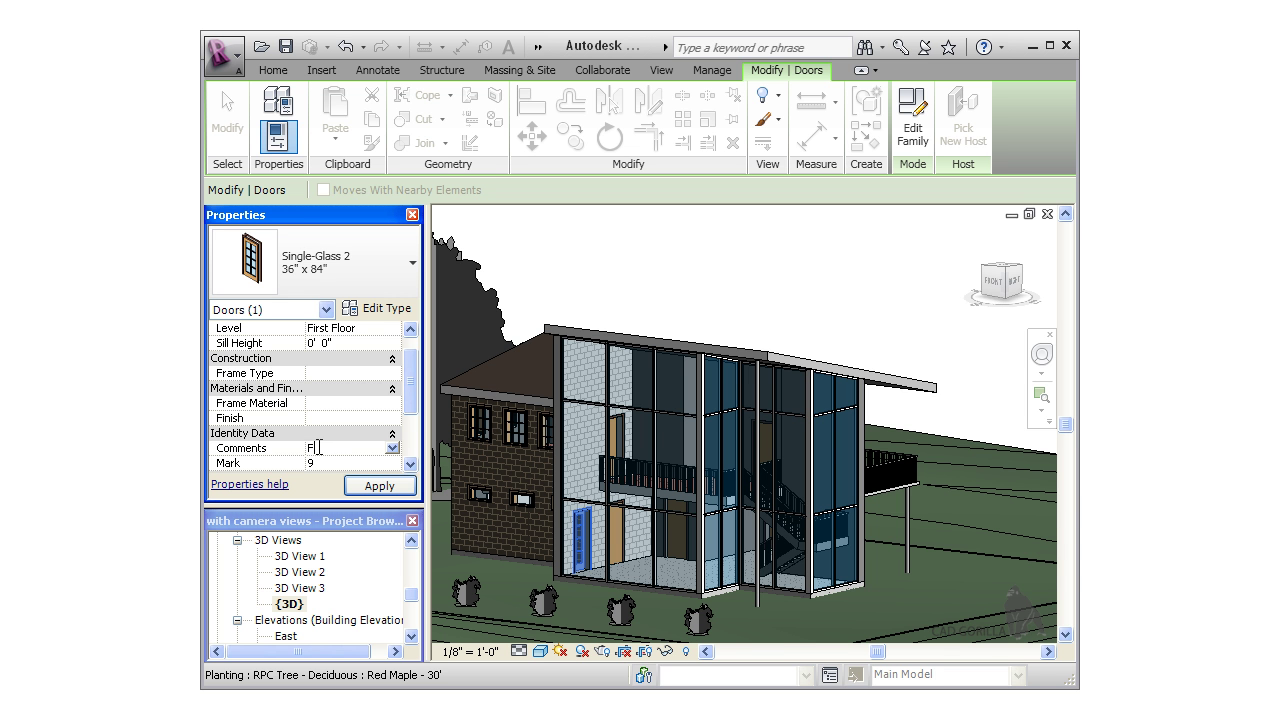
text(ront En)
text(try - Deadbol)
text(t)
key(Return)
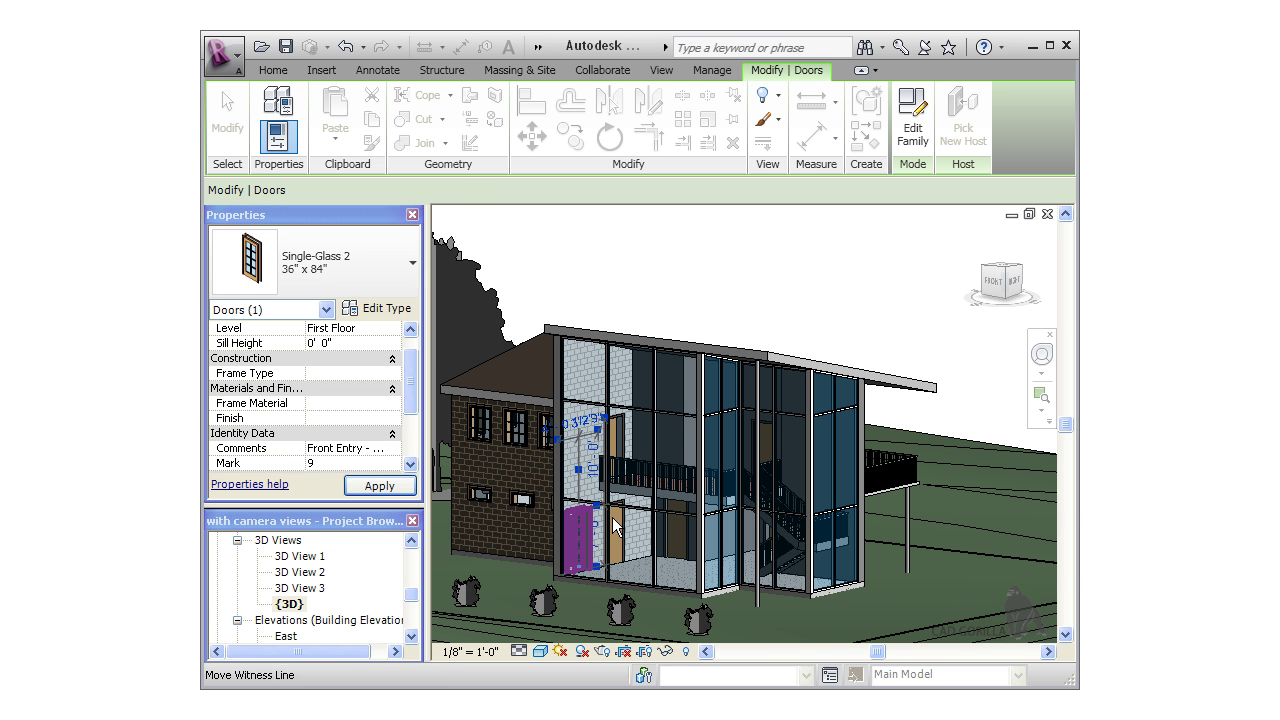
Comment door 1 as 'No Lock' and door 2 as 'Privacy Lock'.
click(620, 528)
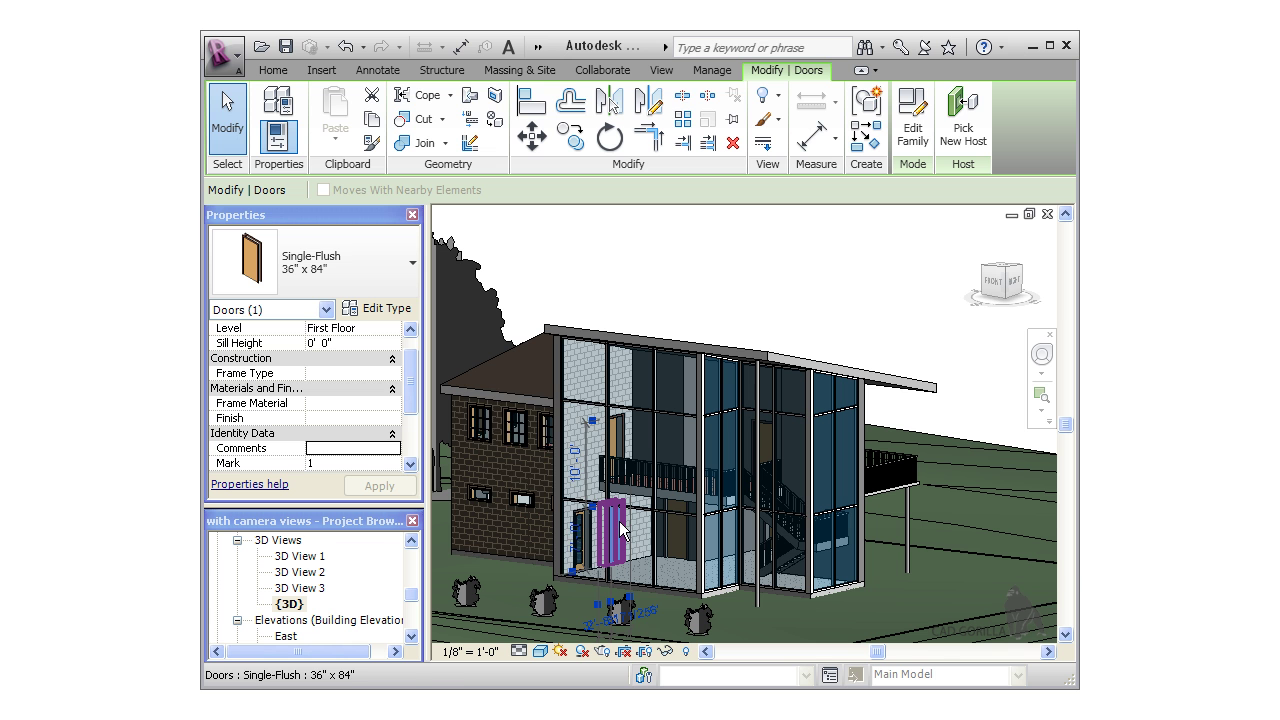
click(362, 448)
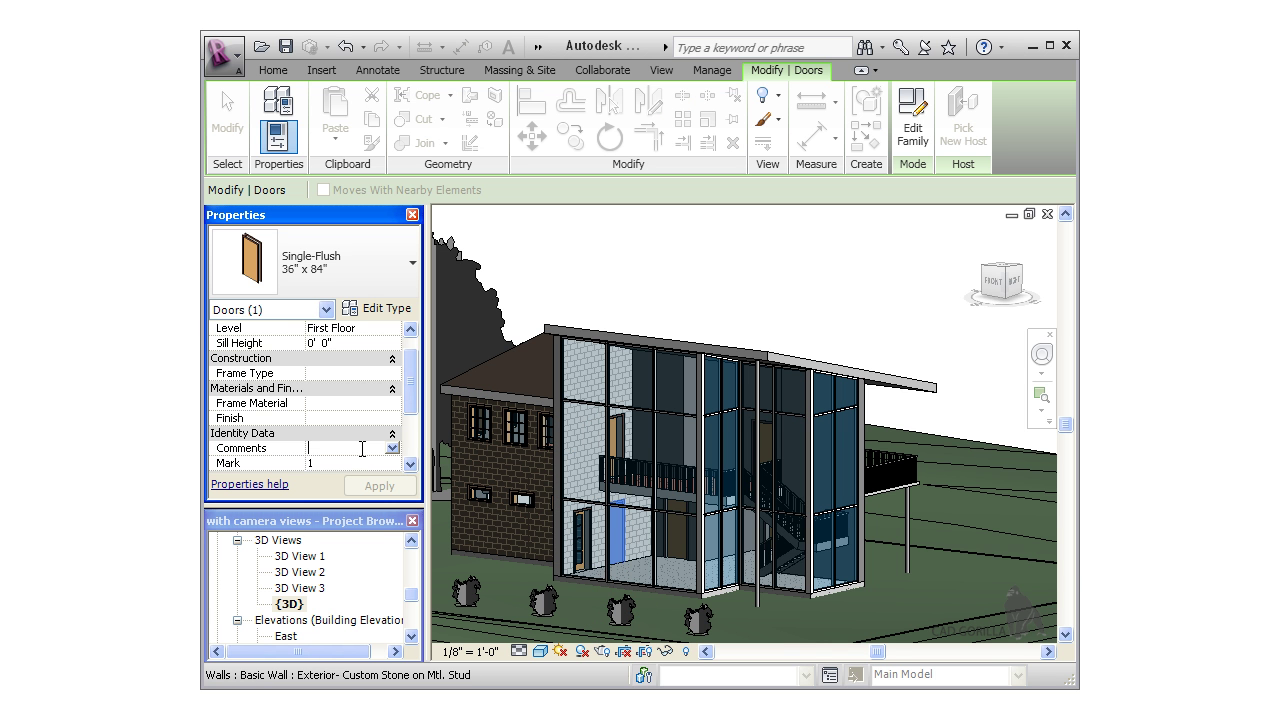
text(No Lock)
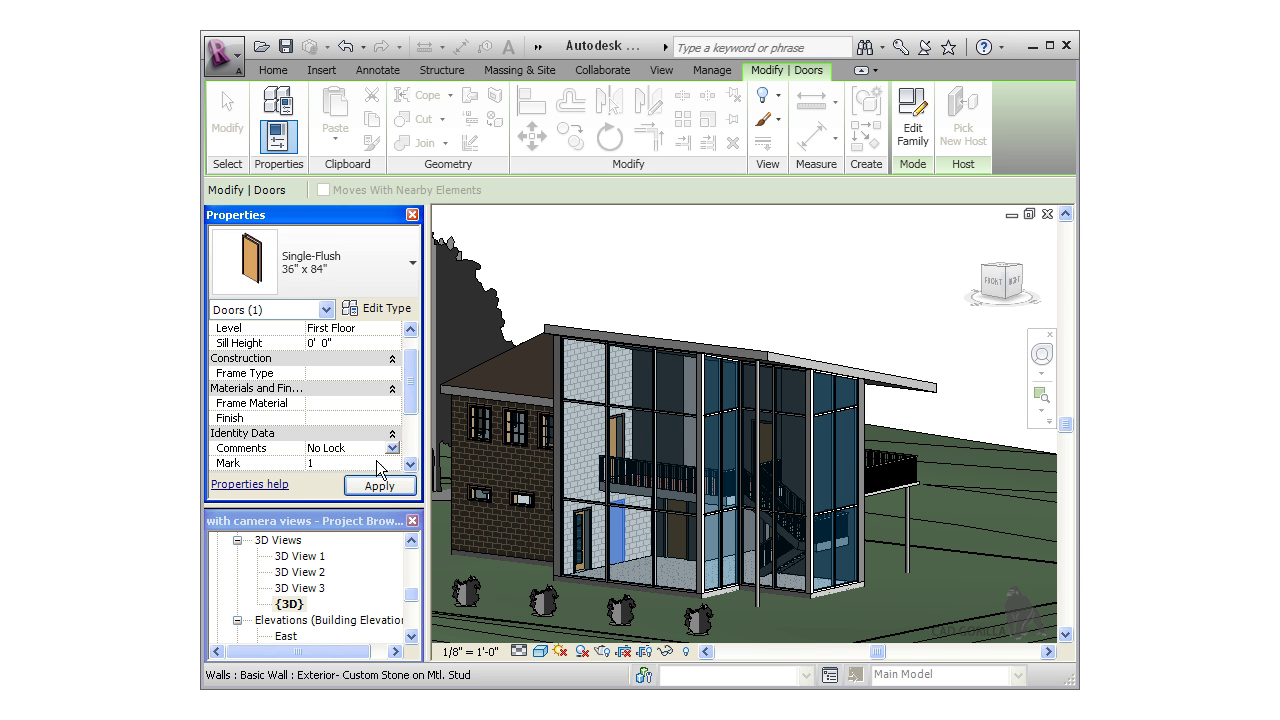
click(679, 527)
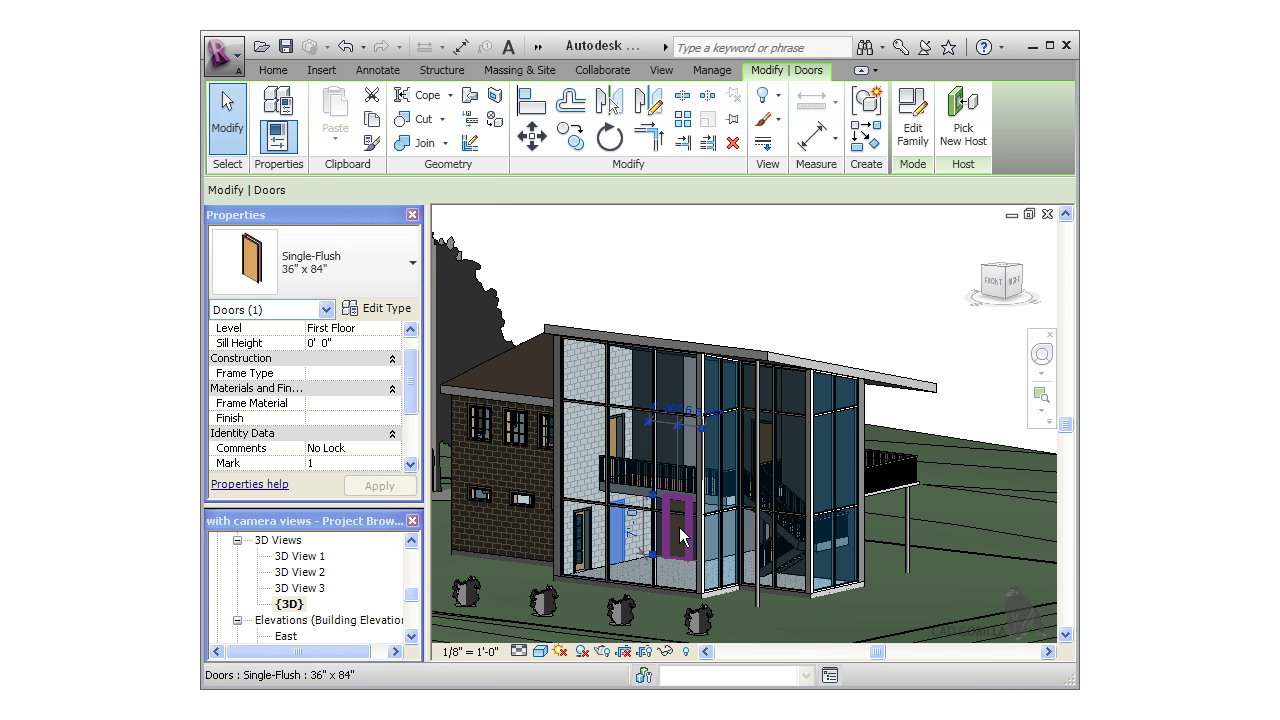
click(354, 448)
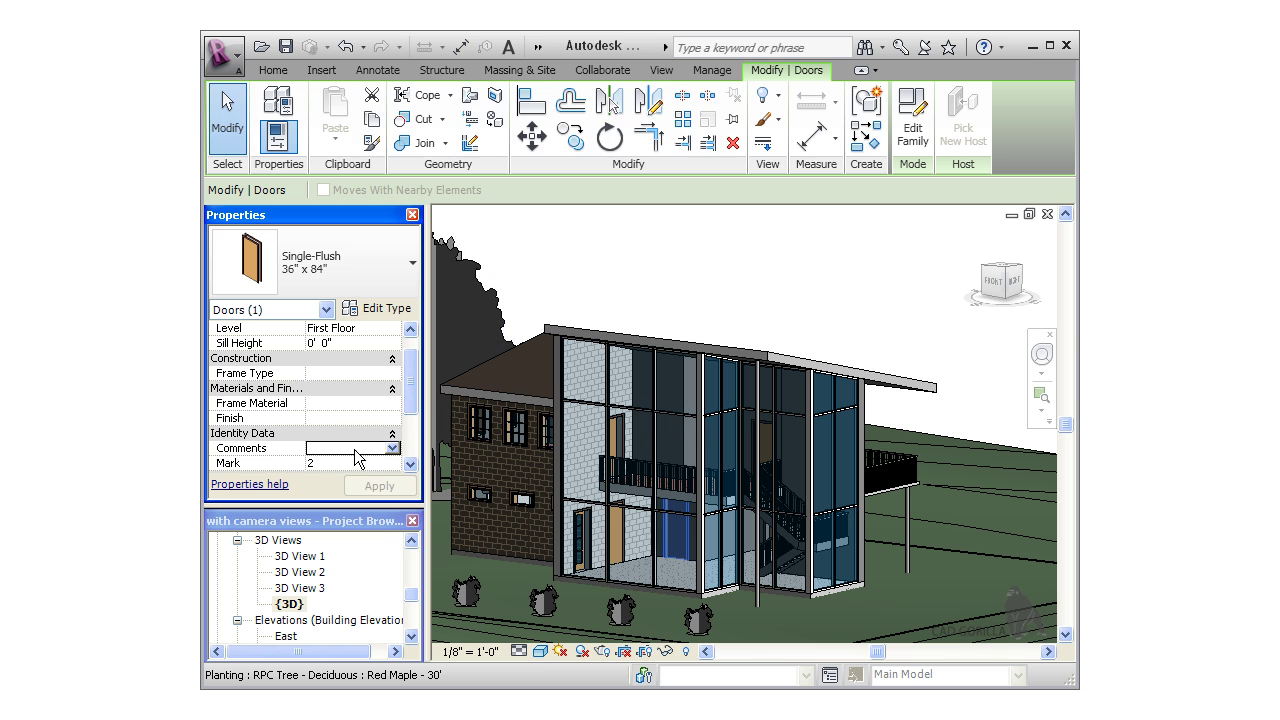
text(Privac)
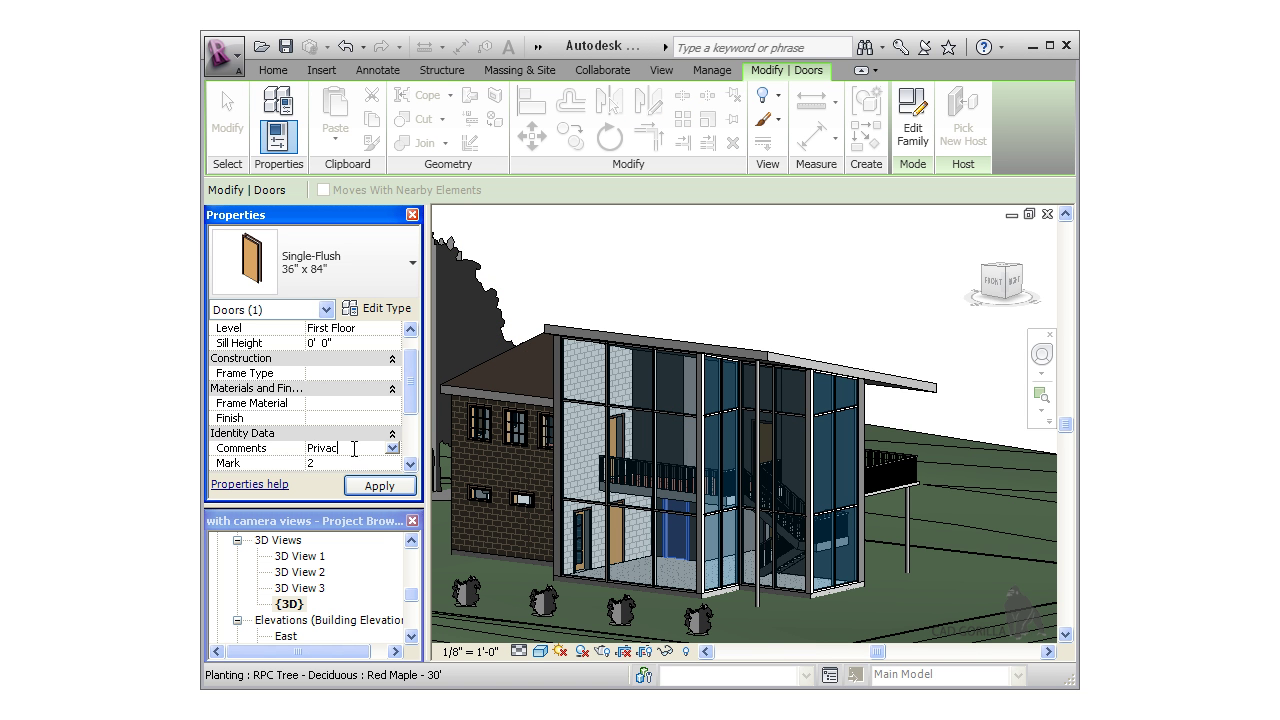
text(y Lock)
Commit door 2's Privacy Lock comment and open Door Schedule from the Project Browser.
click(555, 276)
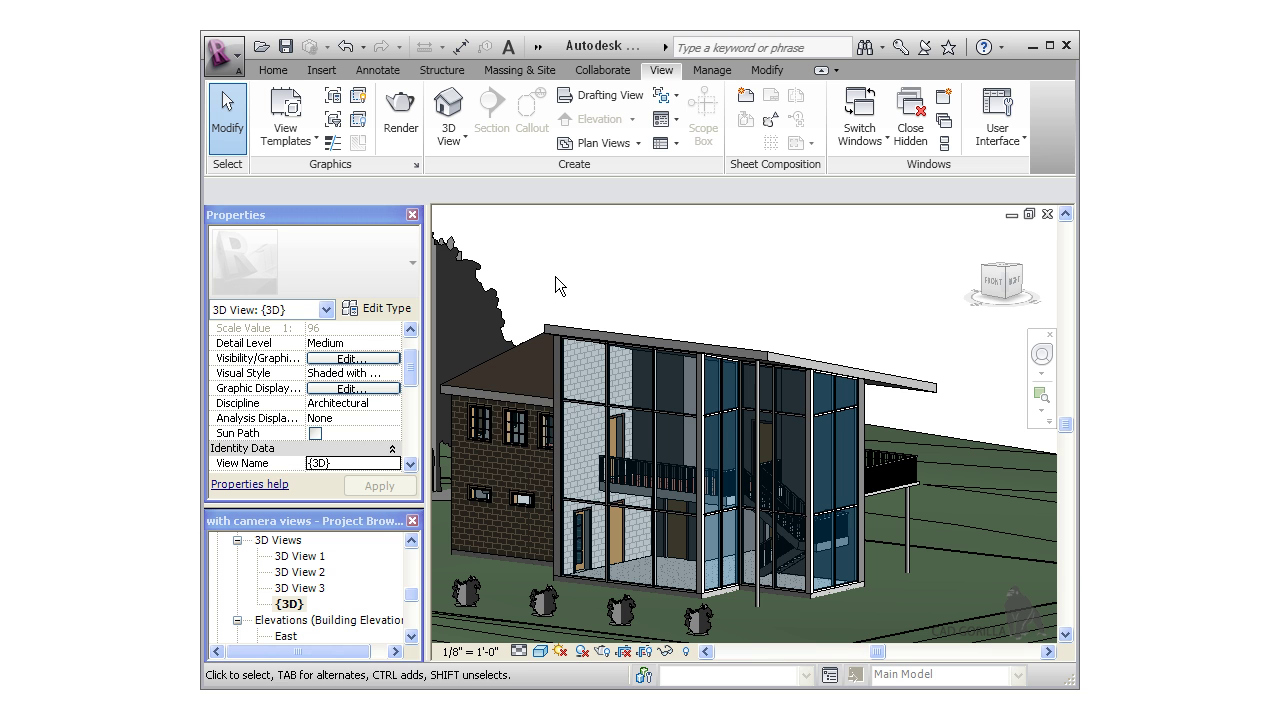
drag(410, 592, 411, 625)
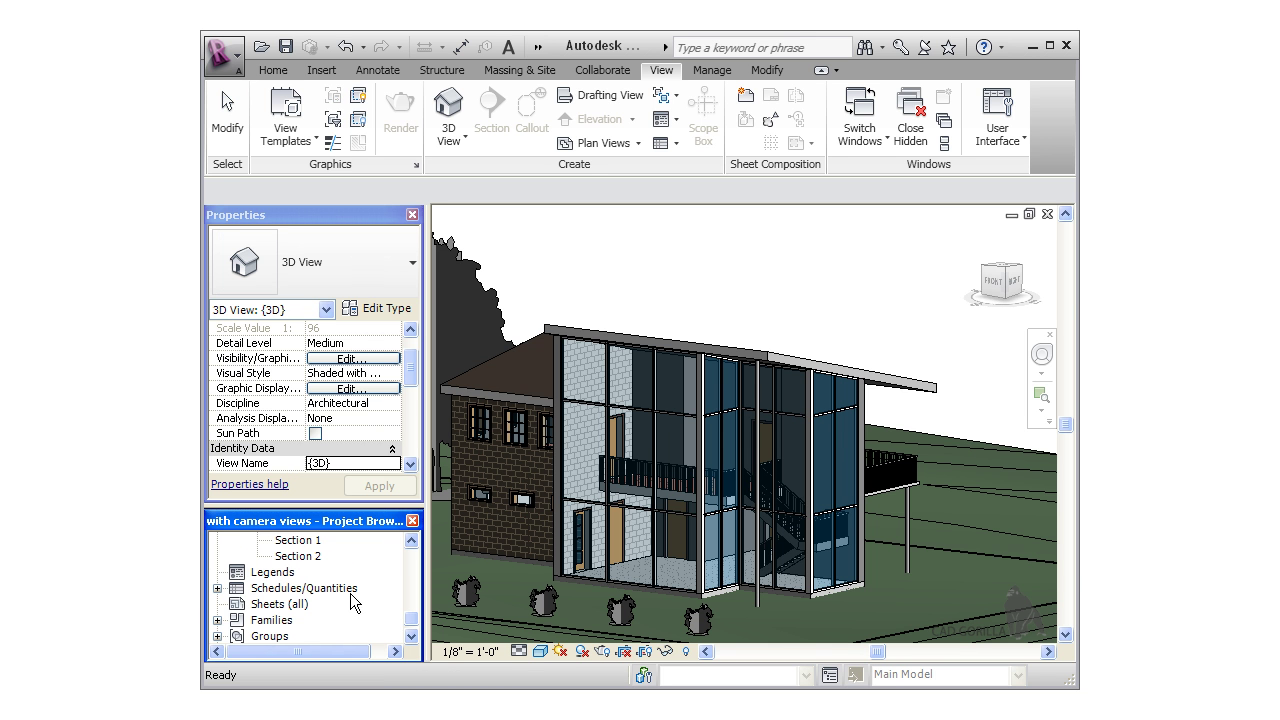
click(218, 589)
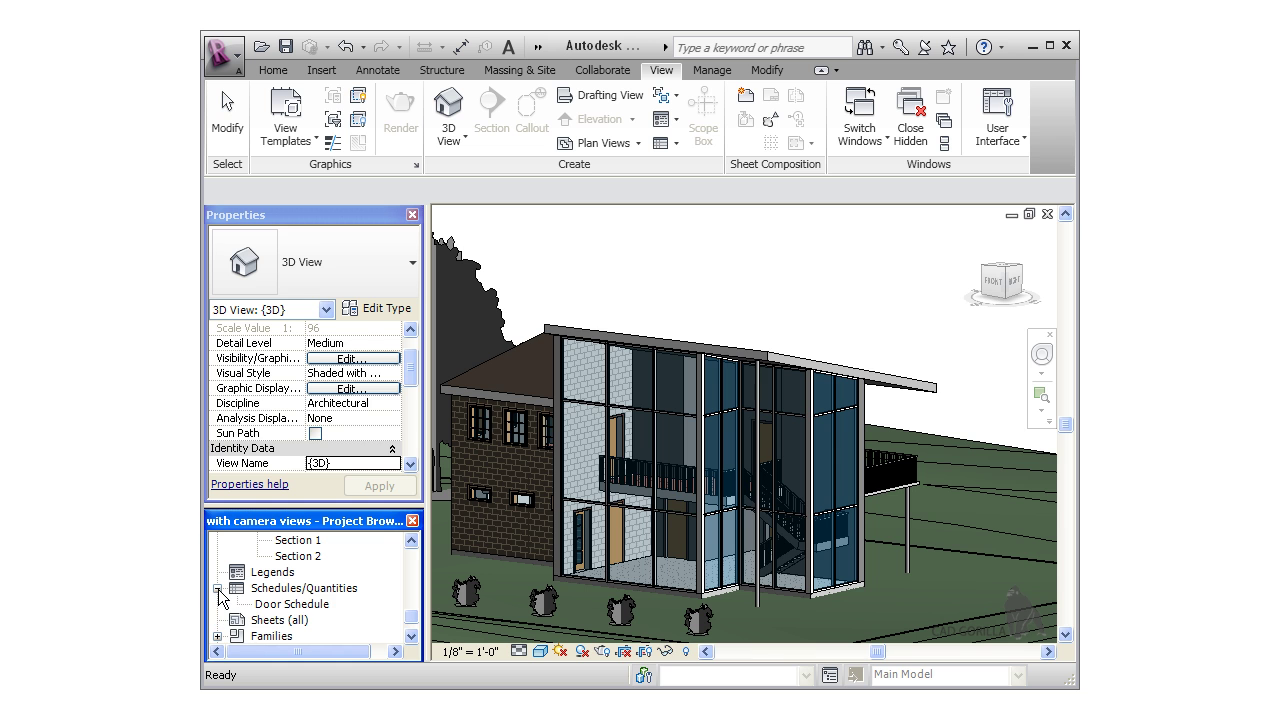
double_click(290, 605)
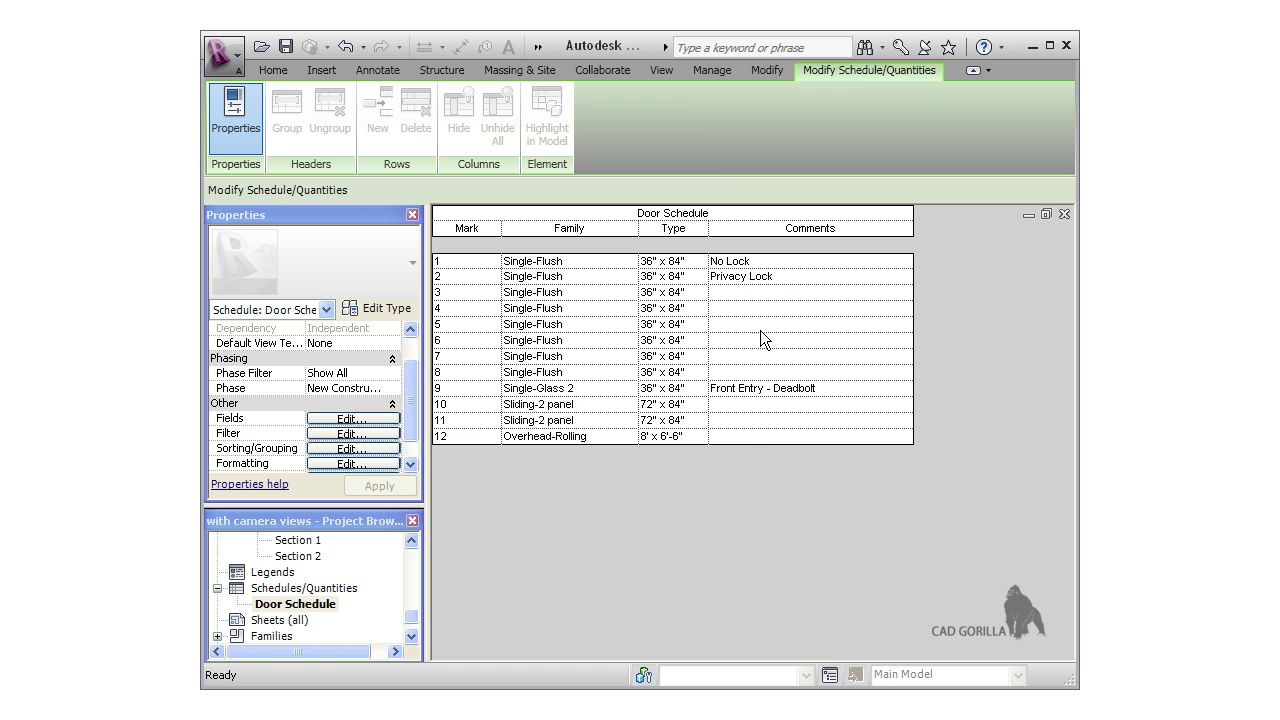
click(662, 70)
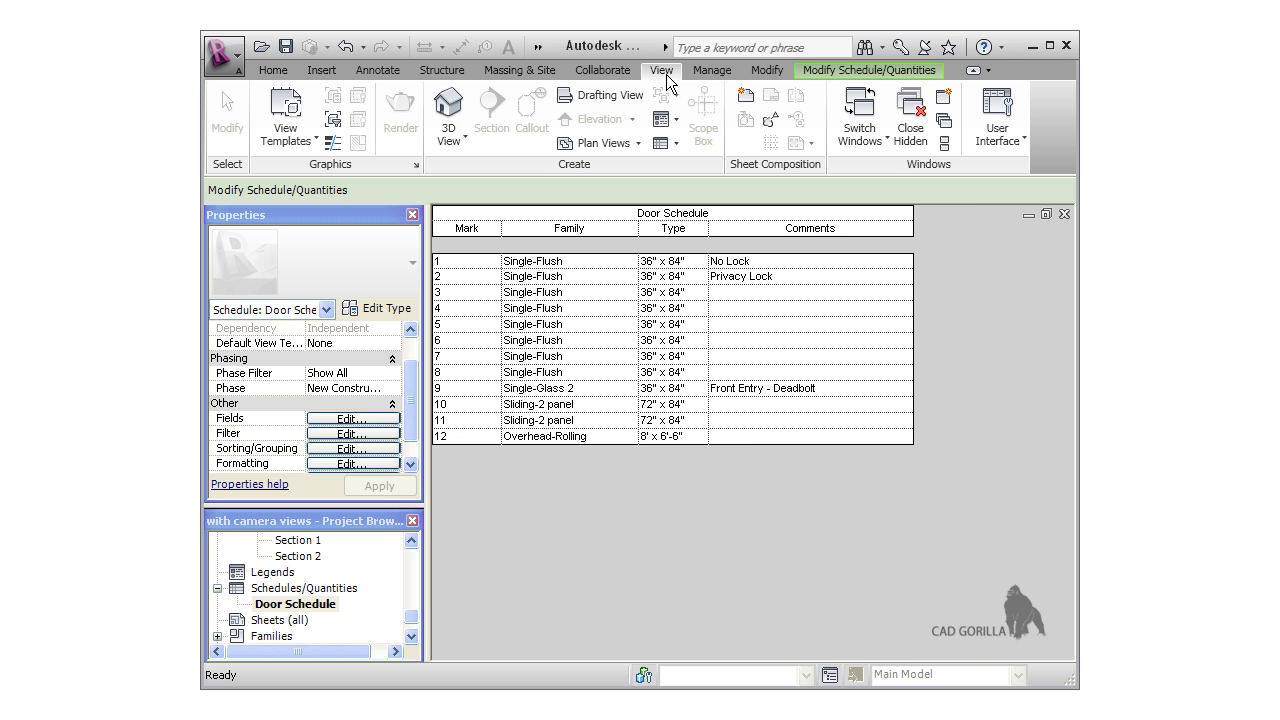
Create a new Windows-category schedule named Window Schedule.
click(666, 144)
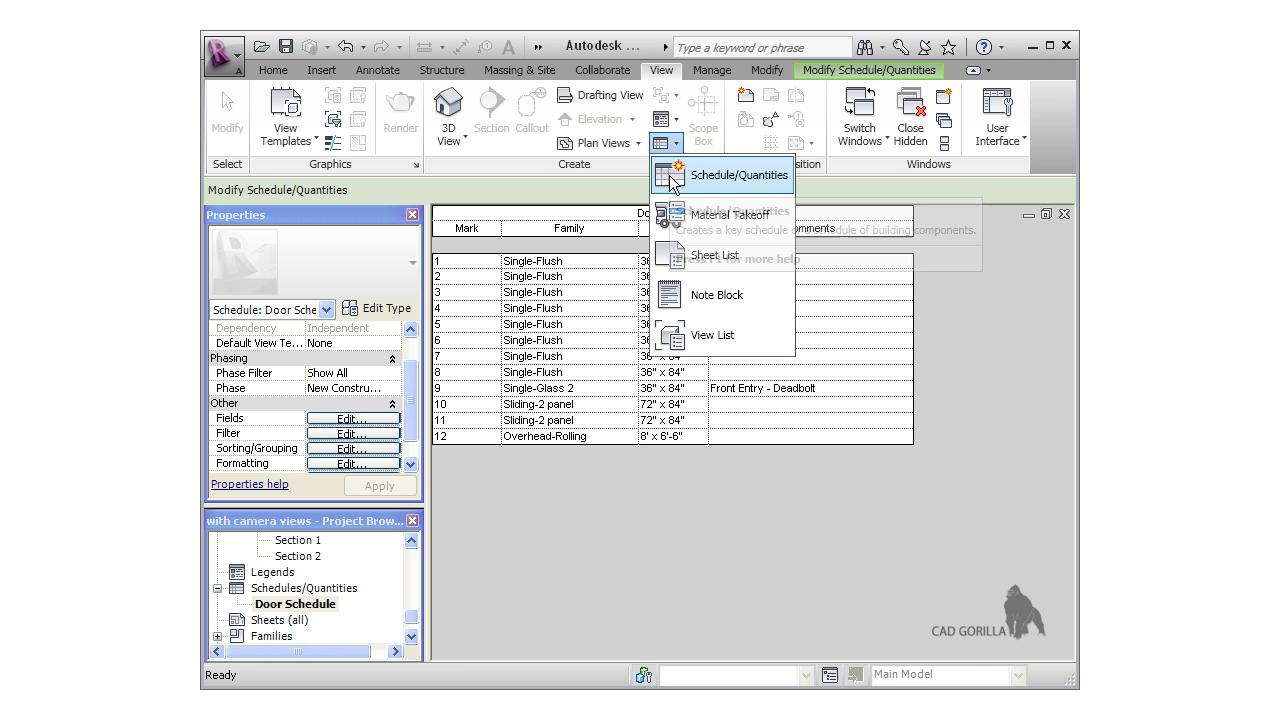
click(669, 175)
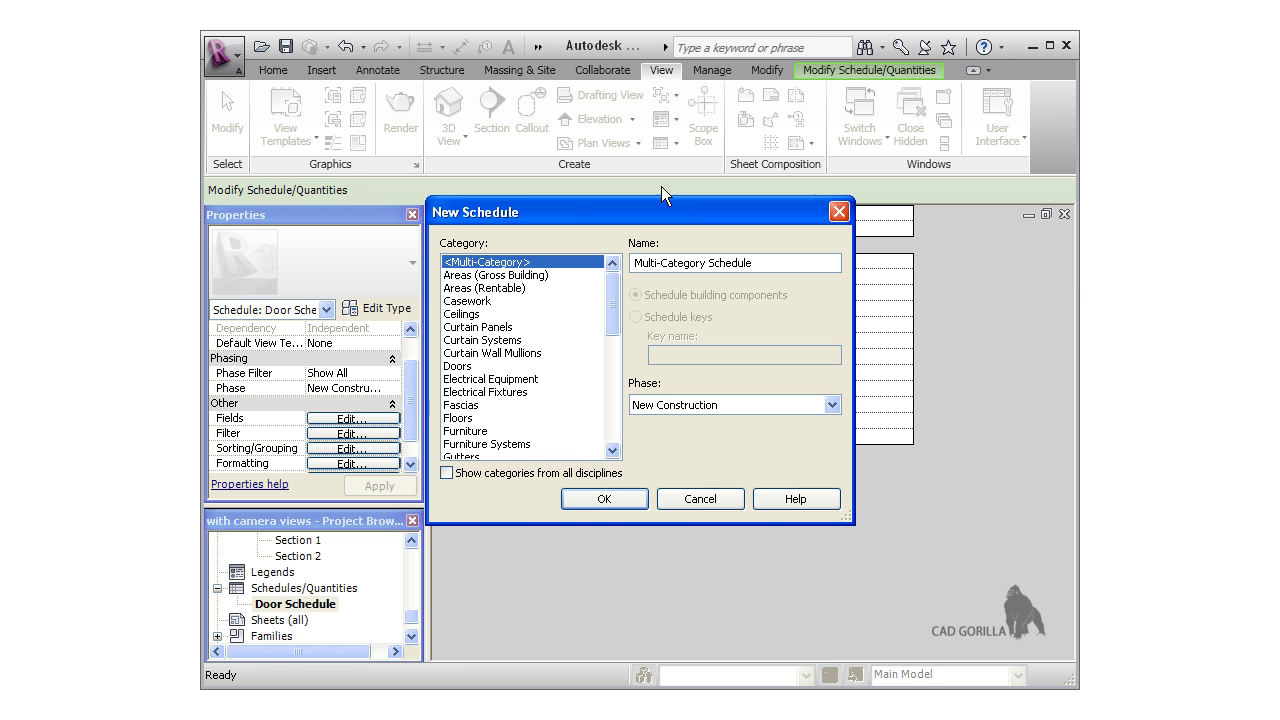
drag(614, 300, 620, 404)
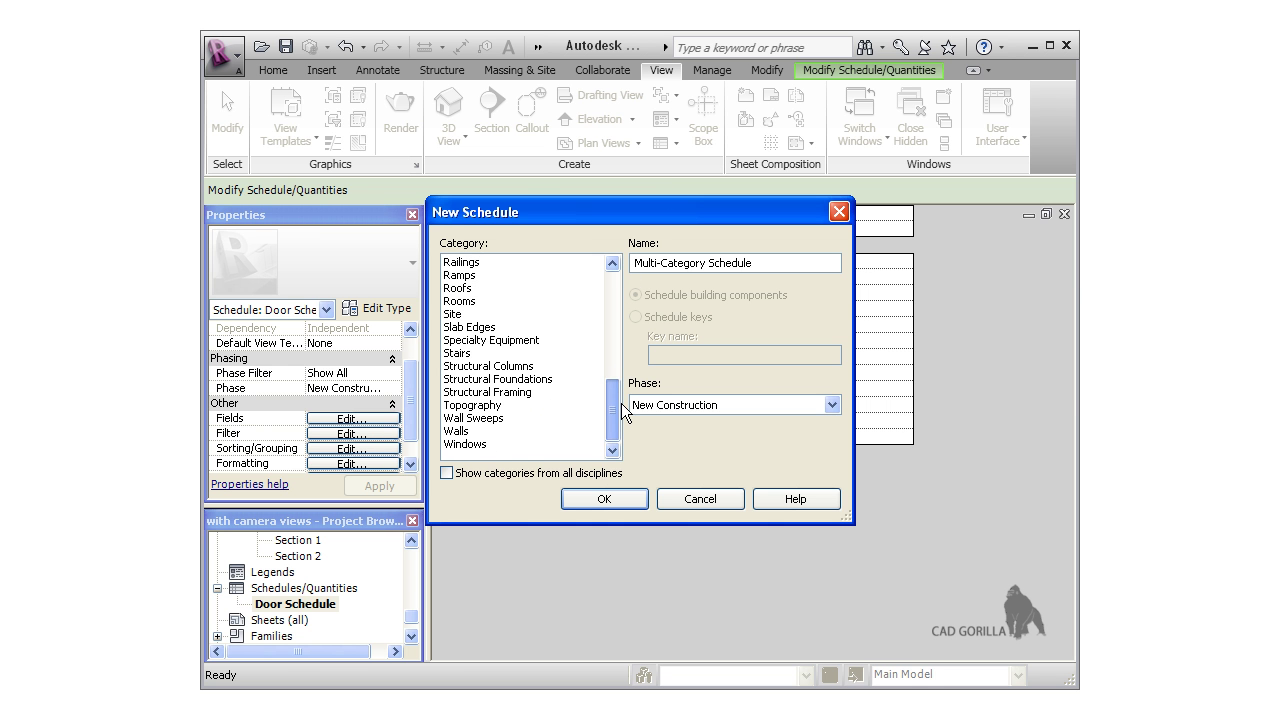
click(468, 446)
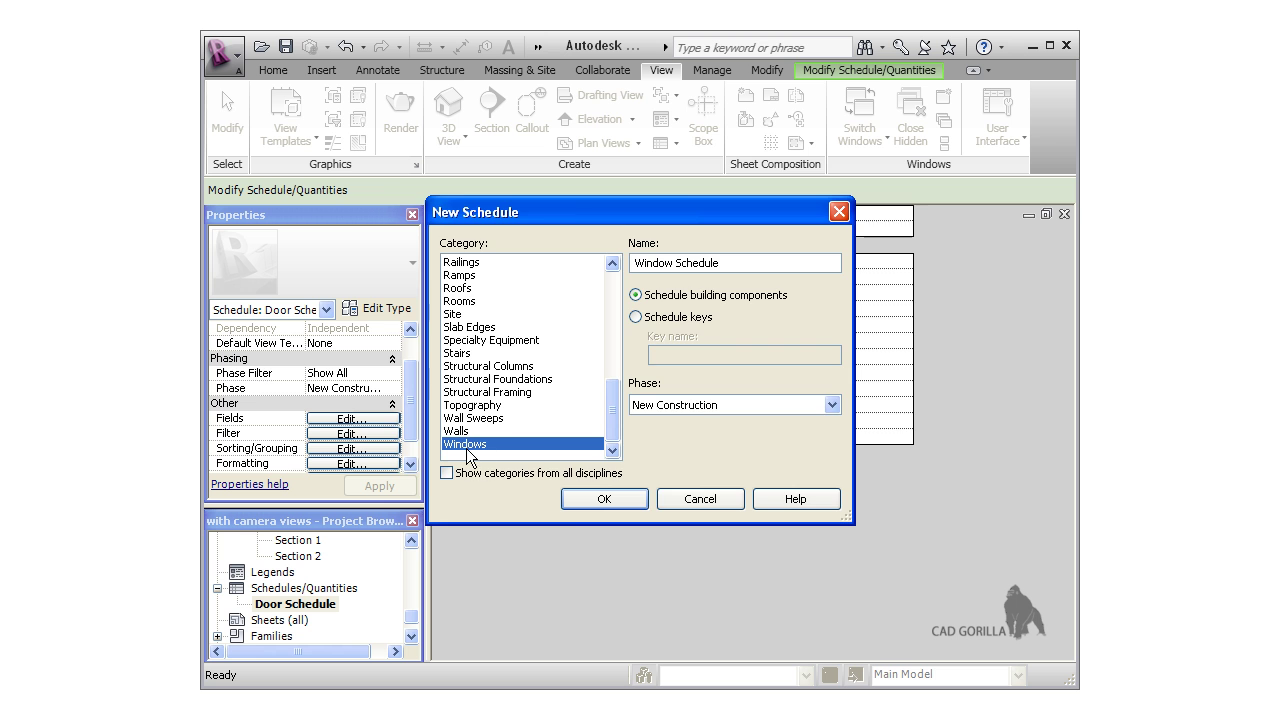
click(589, 496)
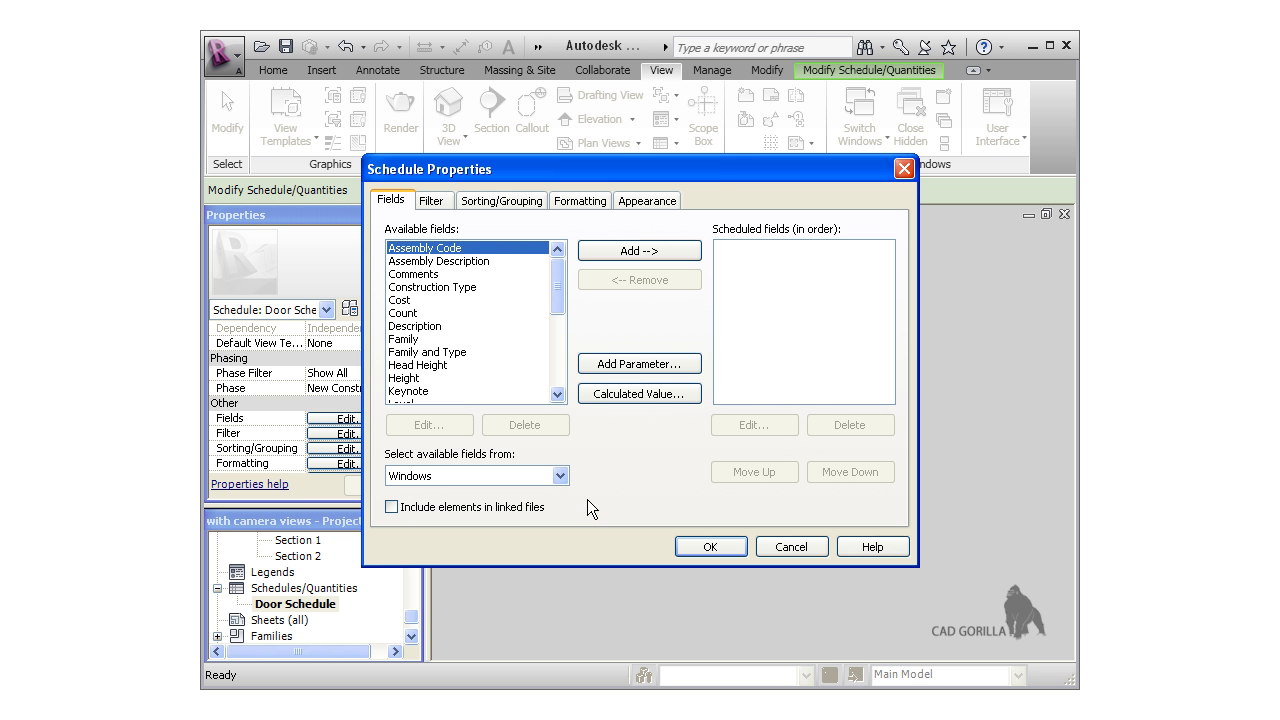
Add Type Mark, Family, Type and Count to the scheduled fields.
drag(560, 309, 560, 376)
click(434, 375)
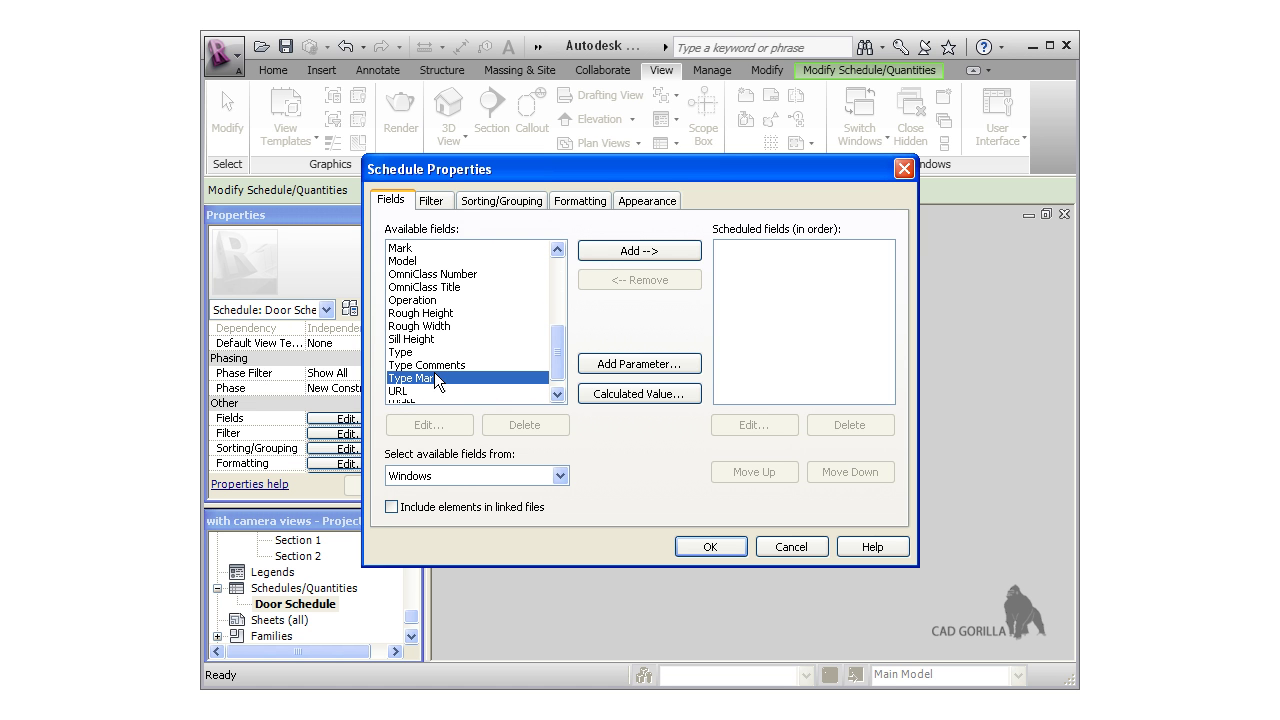
click(608, 256)
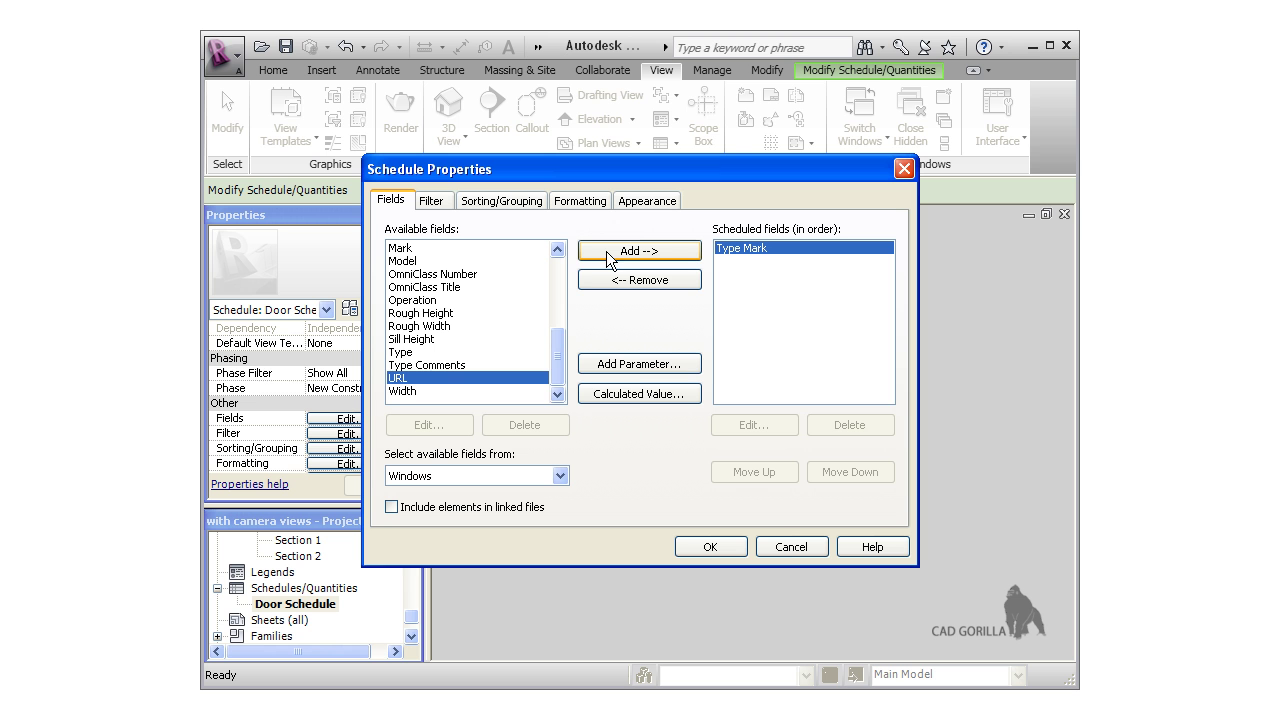
mouse_move(560, 343)
mouse_down()
mouse_move(559, 299)
mouse_move(557, 357)
mouse_up()
click(405, 275)
click(600, 252)
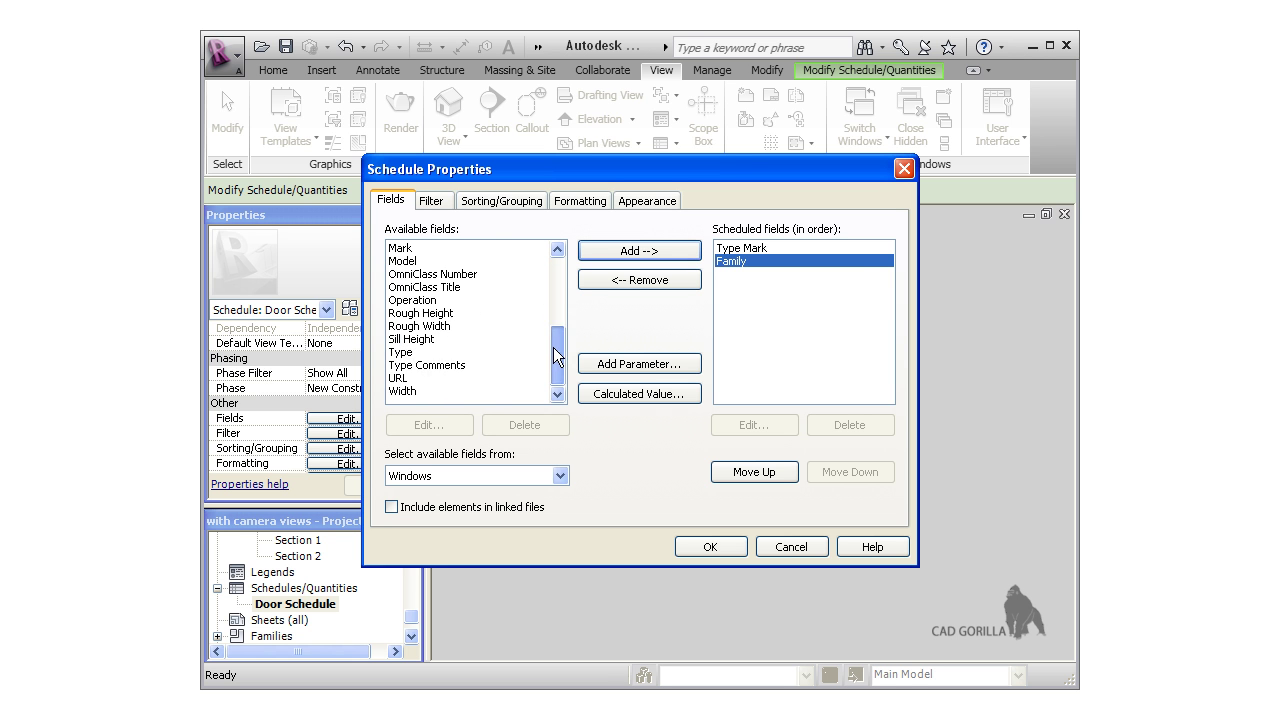
click(408, 353)
click(613, 256)
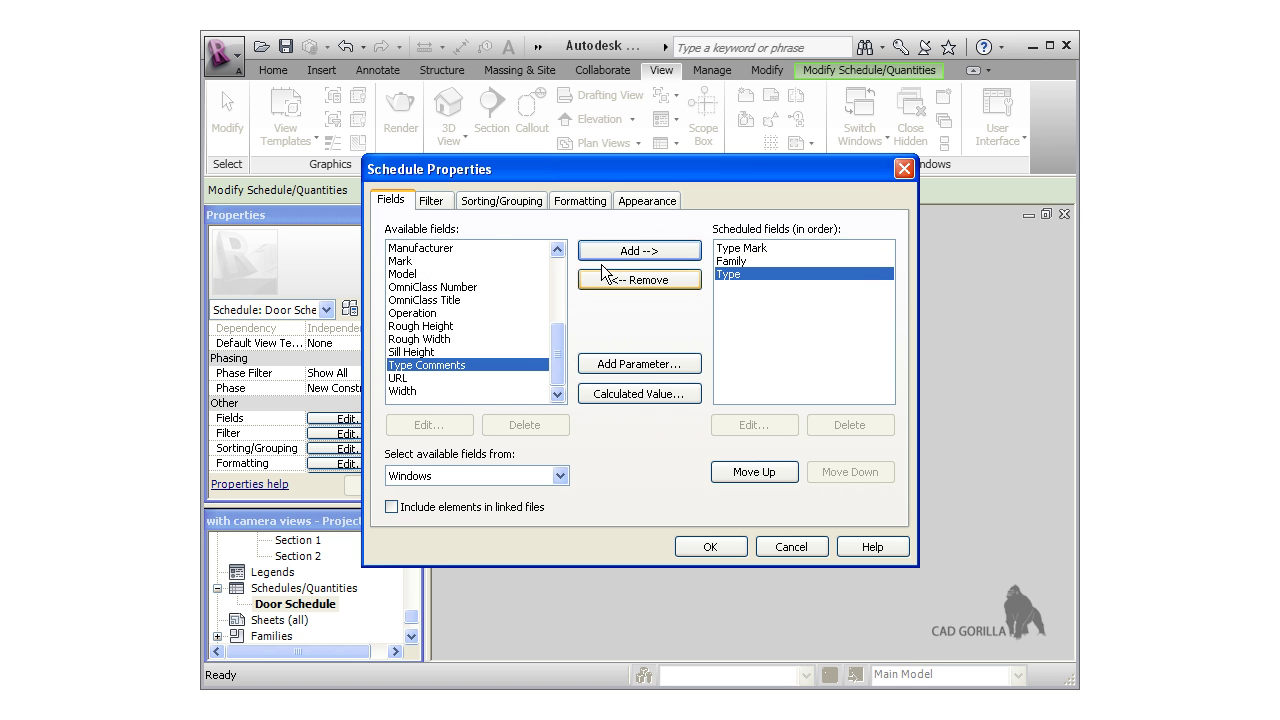
drag(558, 345, 557, 287)
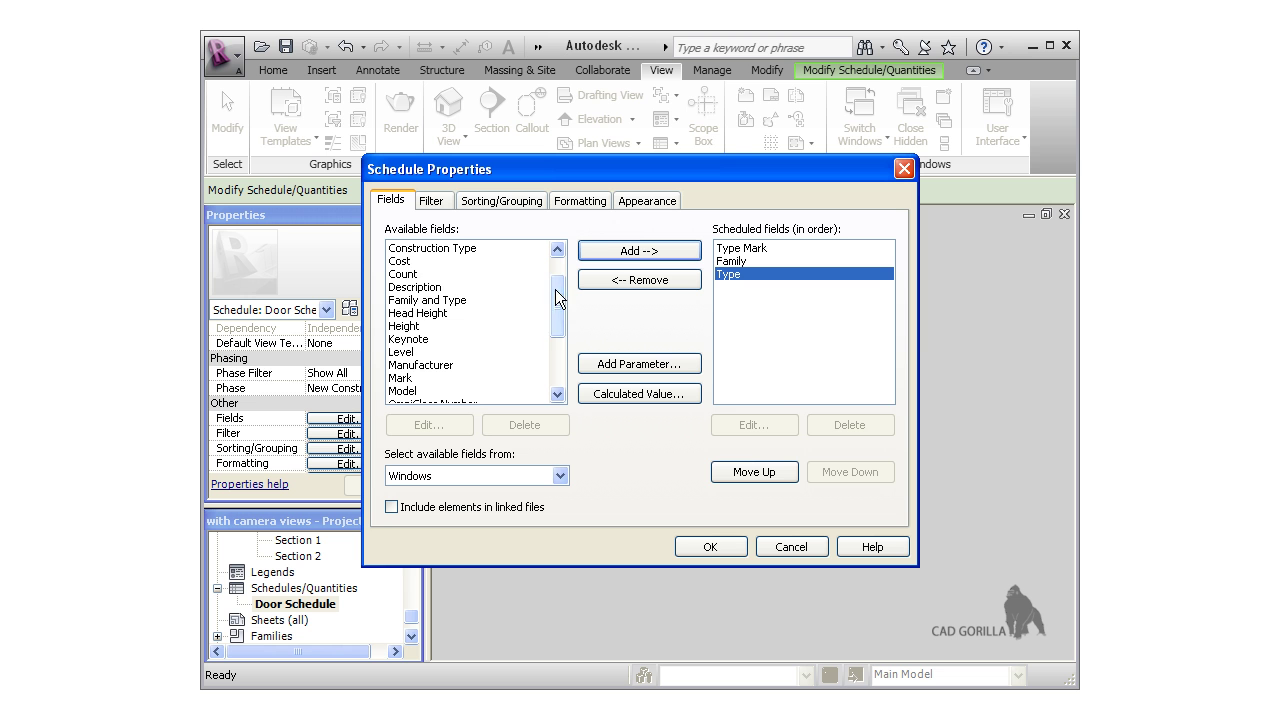
click(418, 275)
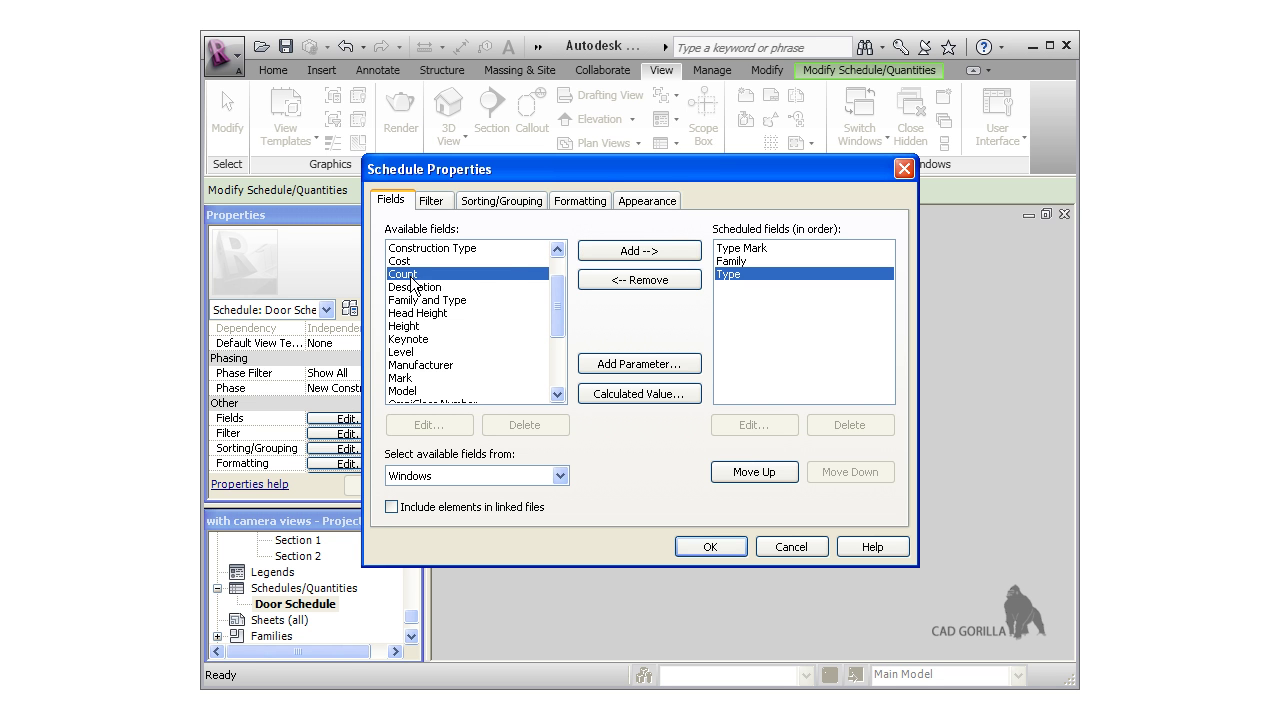
click(603, 252)
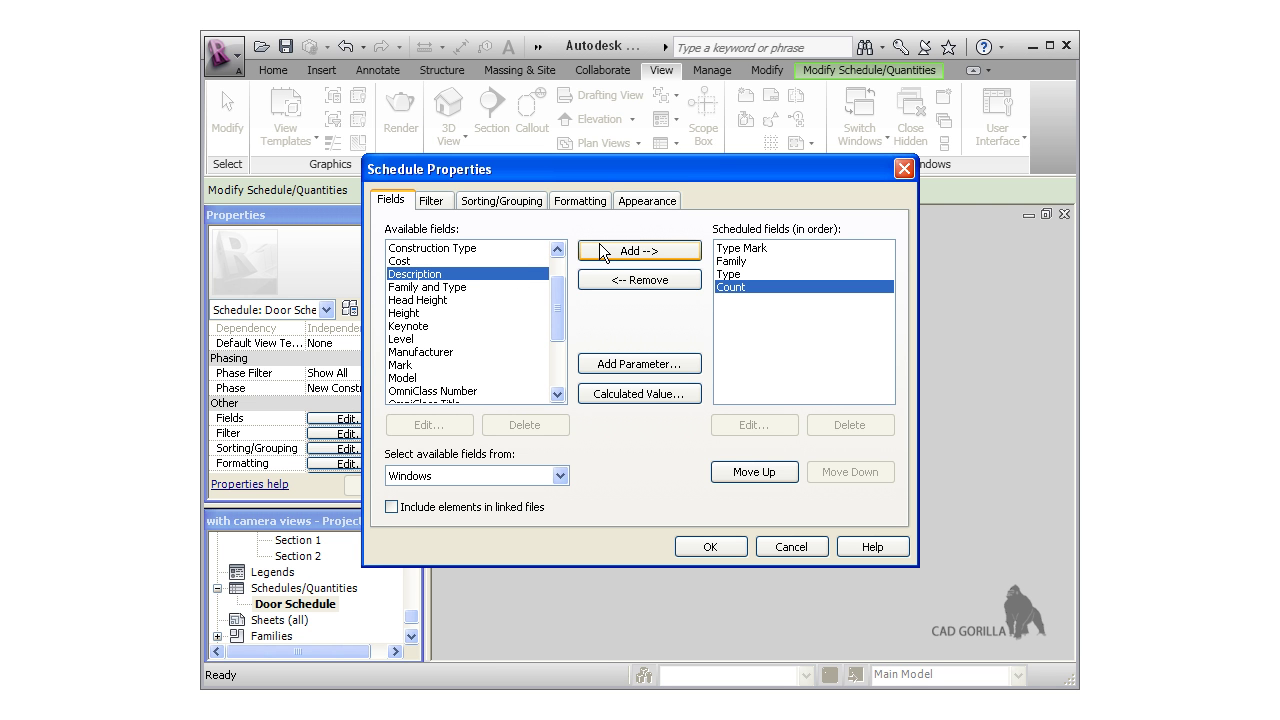
Sort the Window Schedule by Type Mark, review Formatting and Appearance, and create it.
click(445, 204)
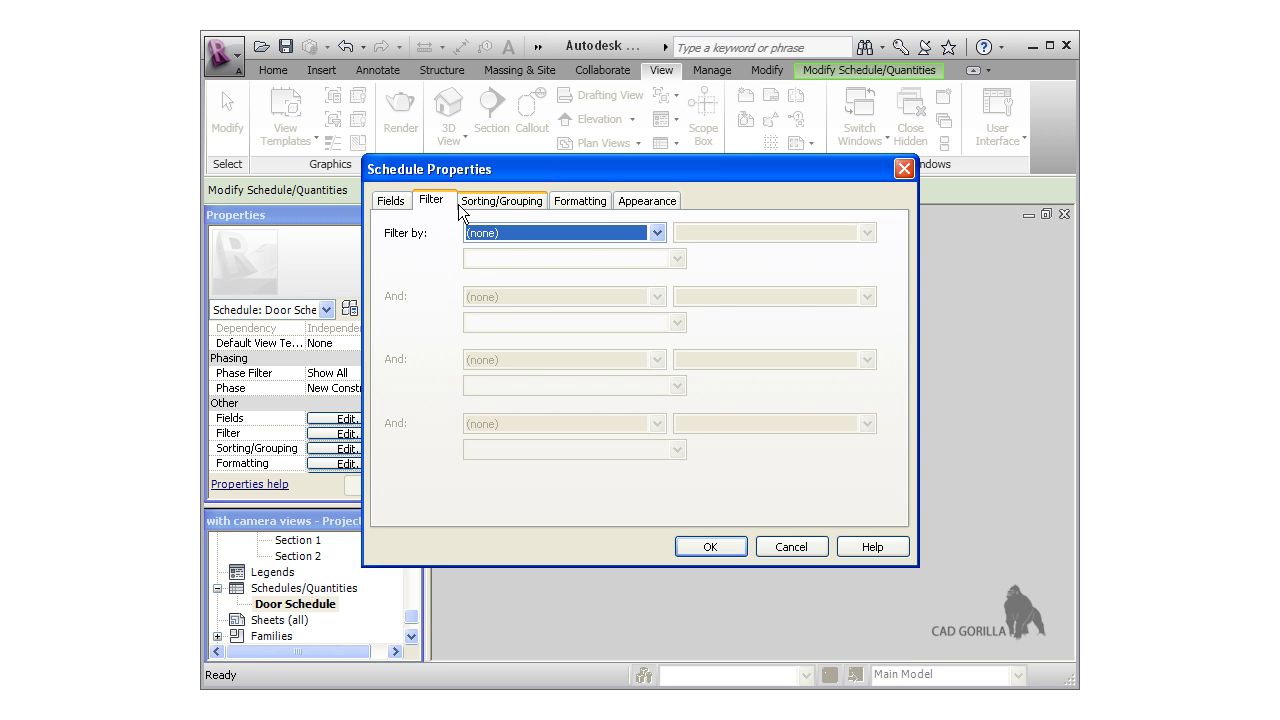
click(497, 204)
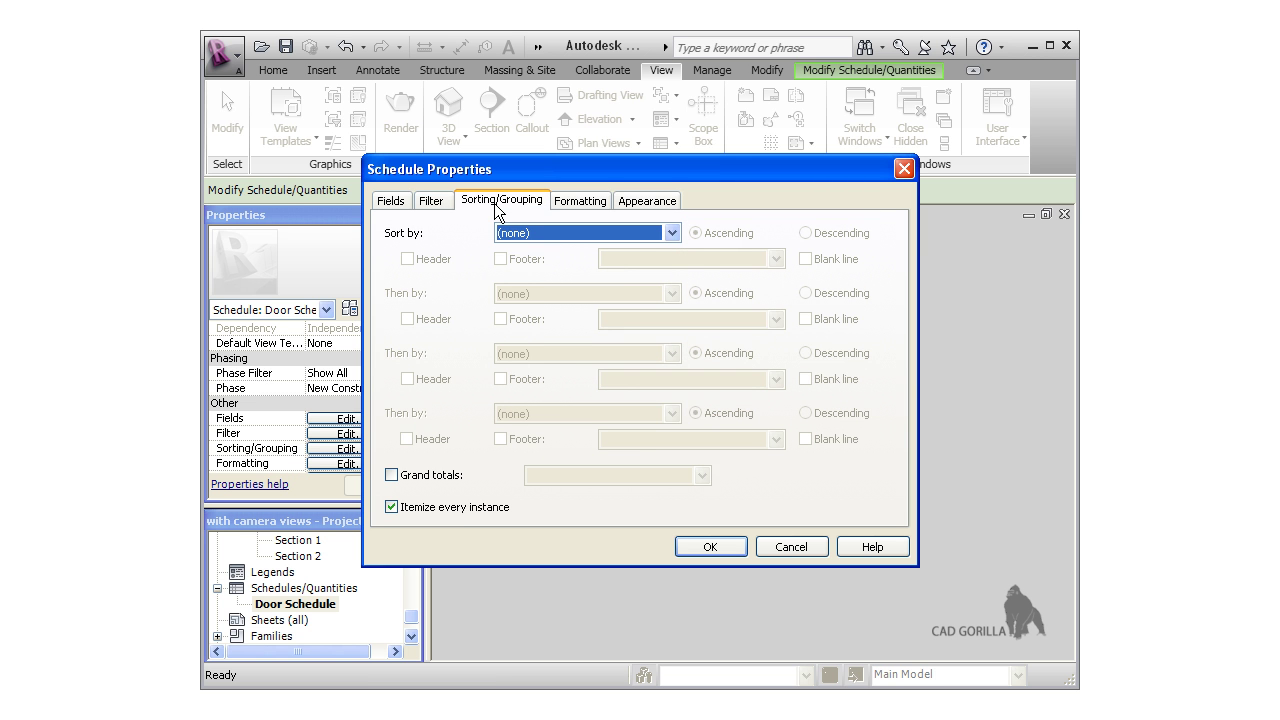
click(675, 232)
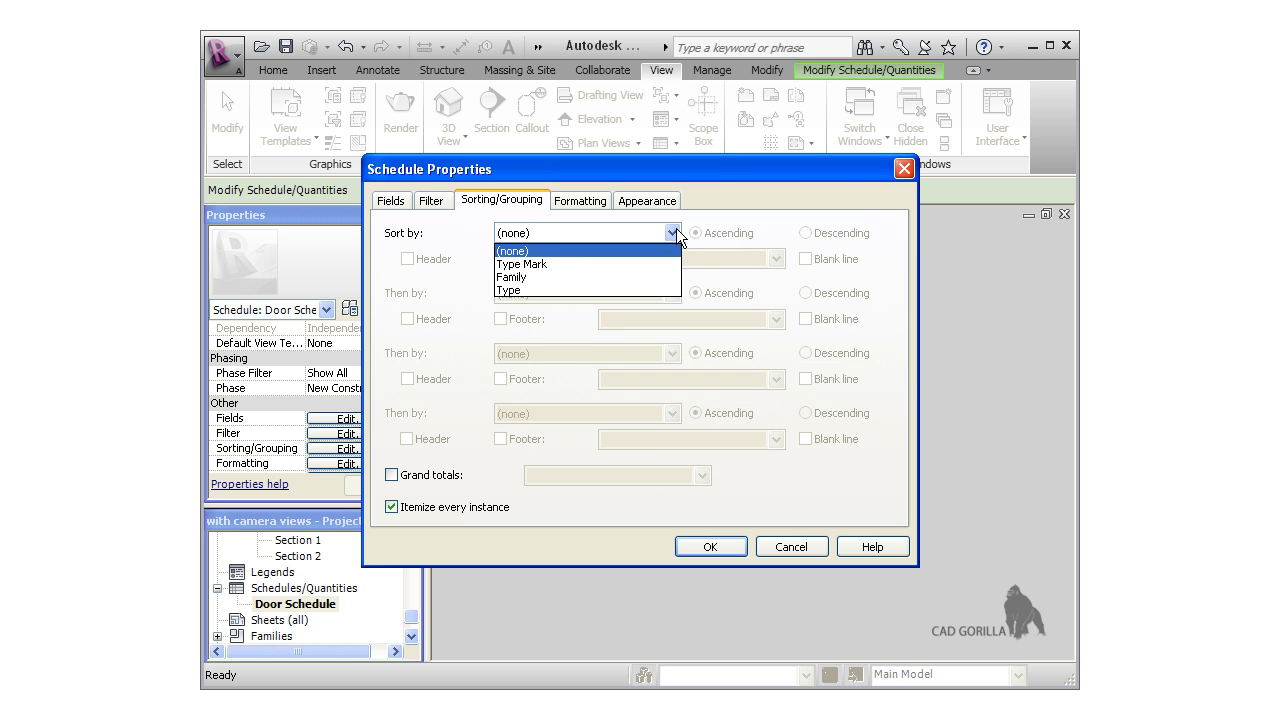
click(602, 256)
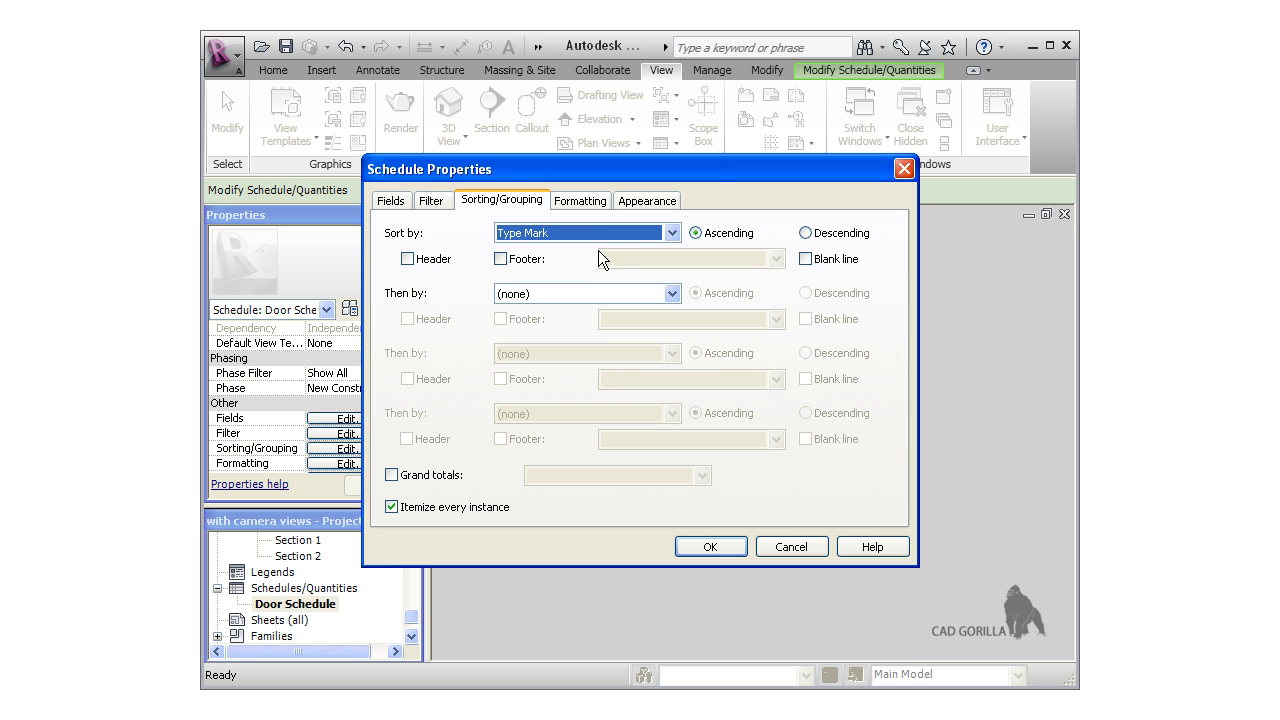
click(594, 202)
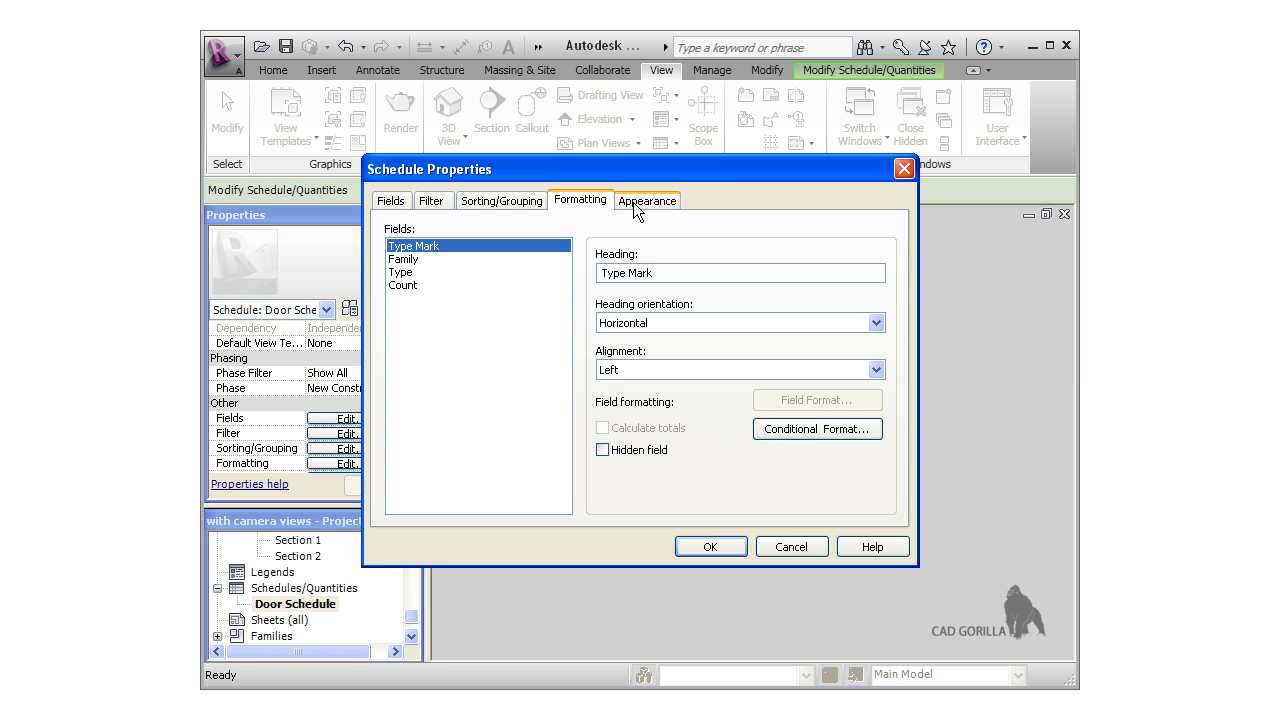
click(636, 211)
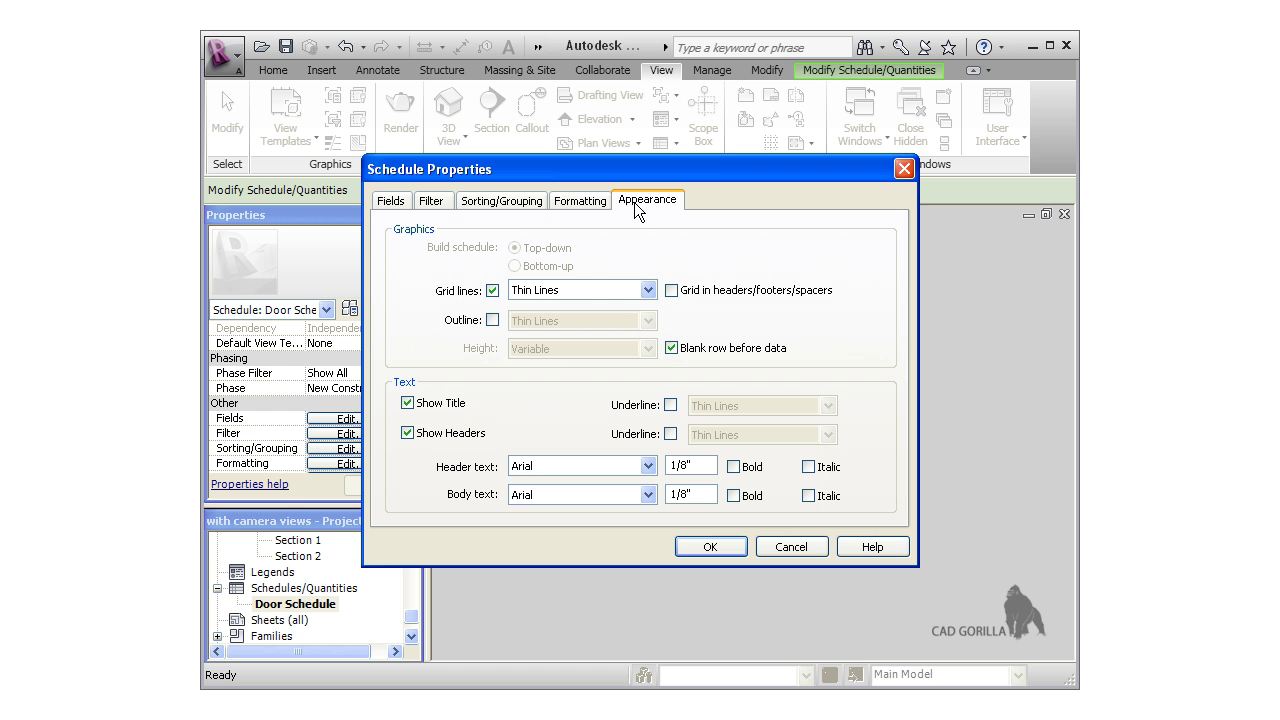
click(706, 546)
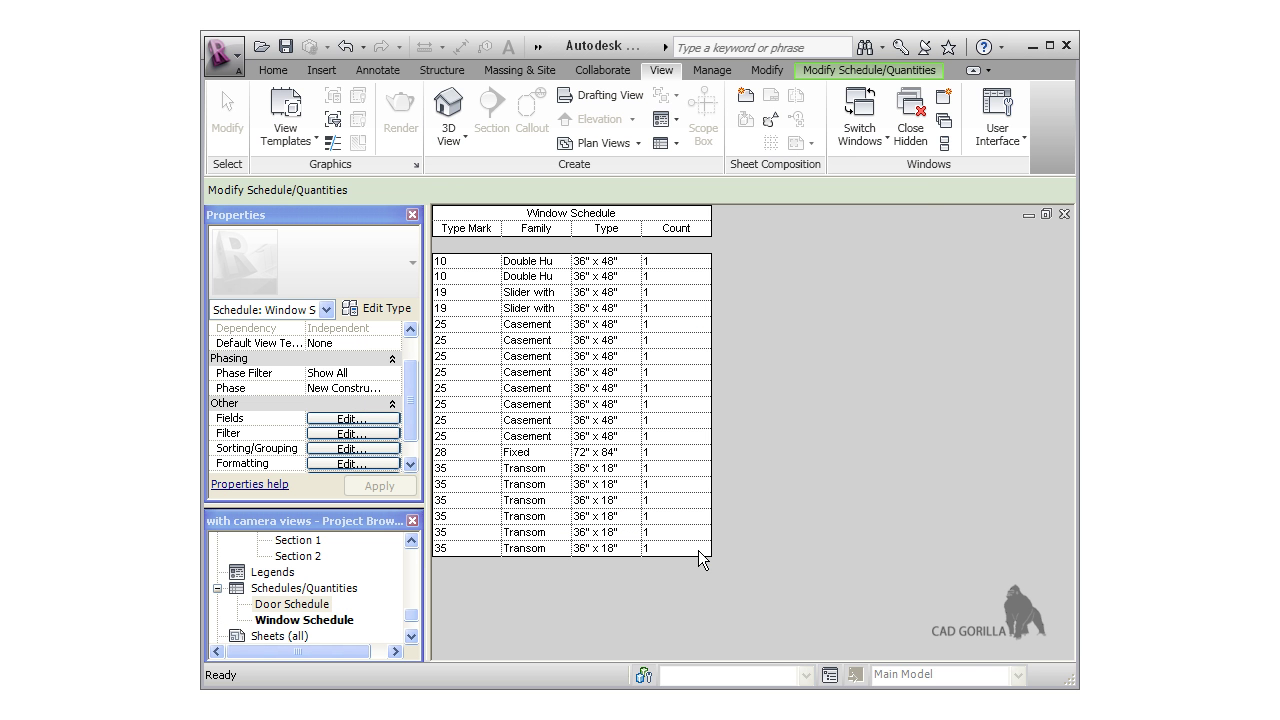
Widen the Window Schedule's Count and Family columns.
drag(711, 482, 857, 490)
drag(572, 454, 677, 454)
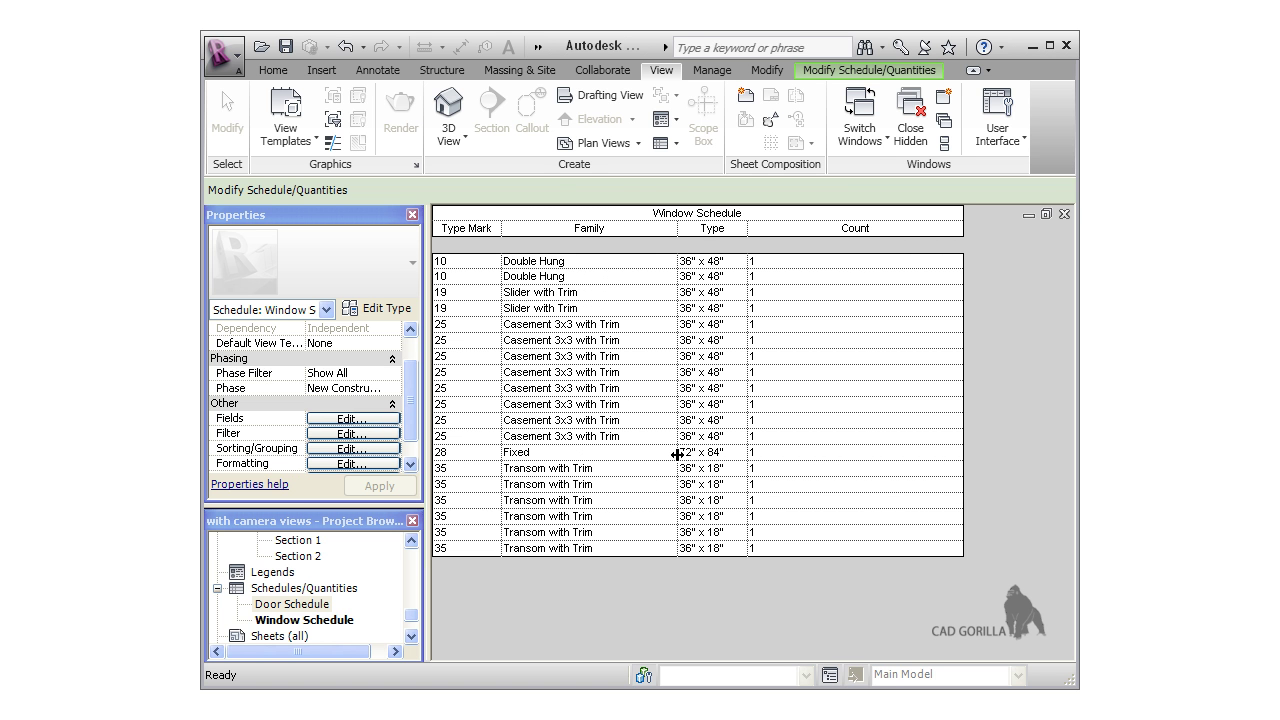
Turn off Itemize every instance so each window type shows as one counted row.
click(371, 449)
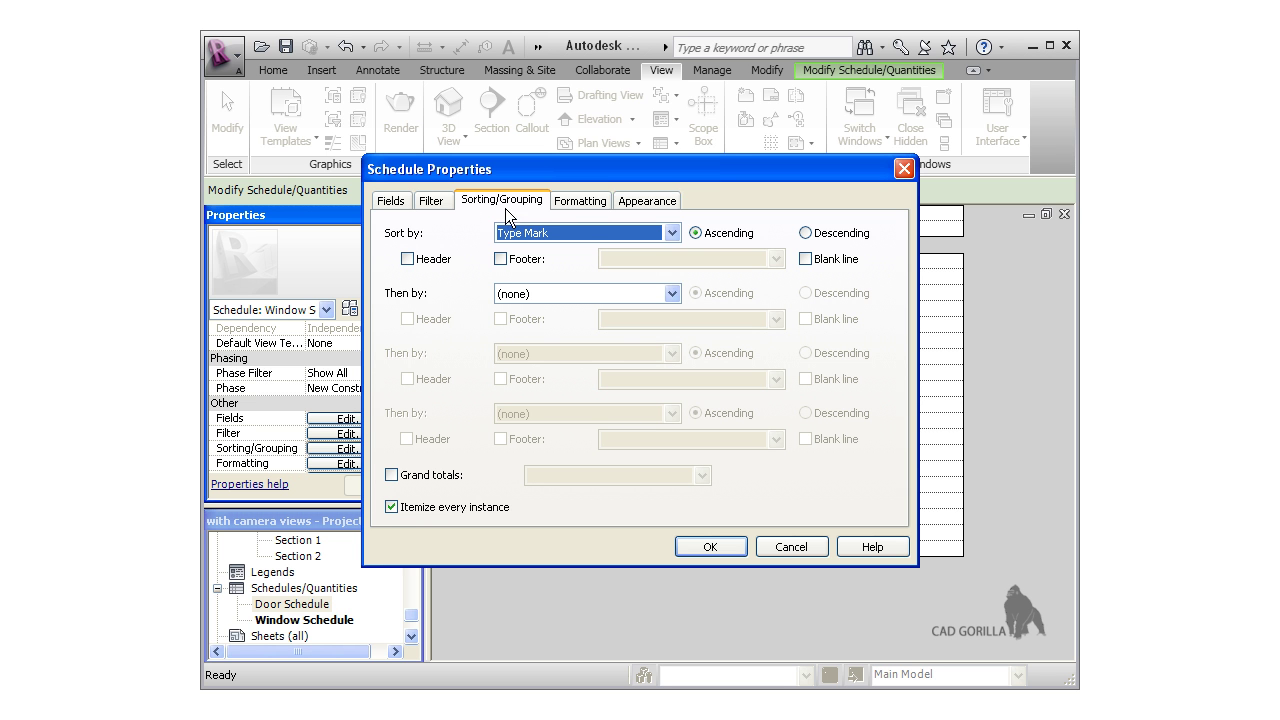
click(391, 507)
click(391, 507)
click(684, 545)
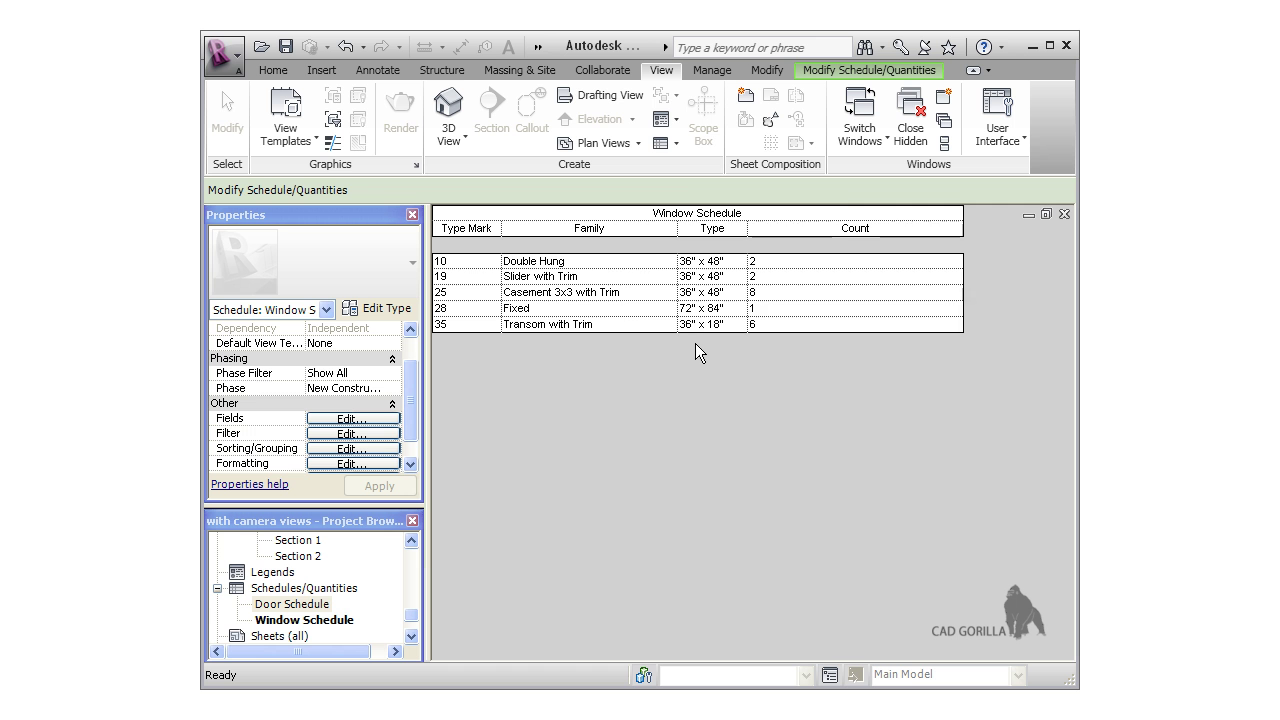
Create a new Rooms-category schedule named Room Schedule.
click(667, 147)
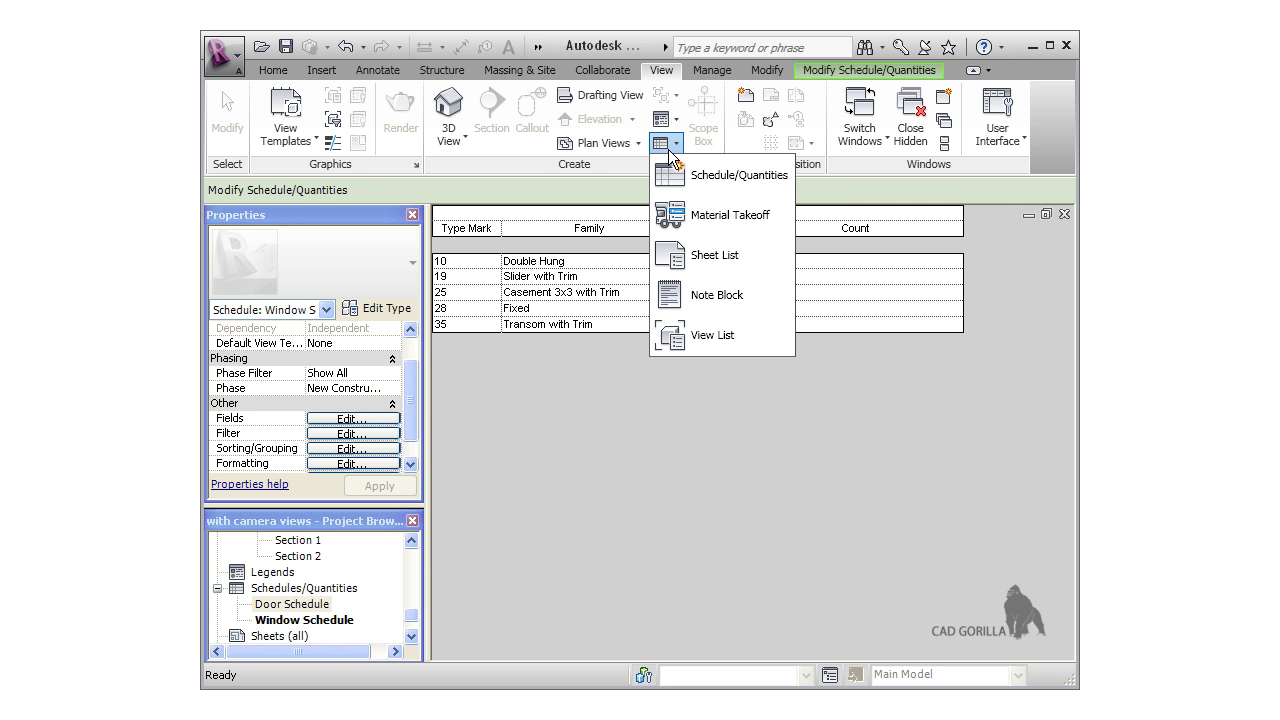
click(668, 172)
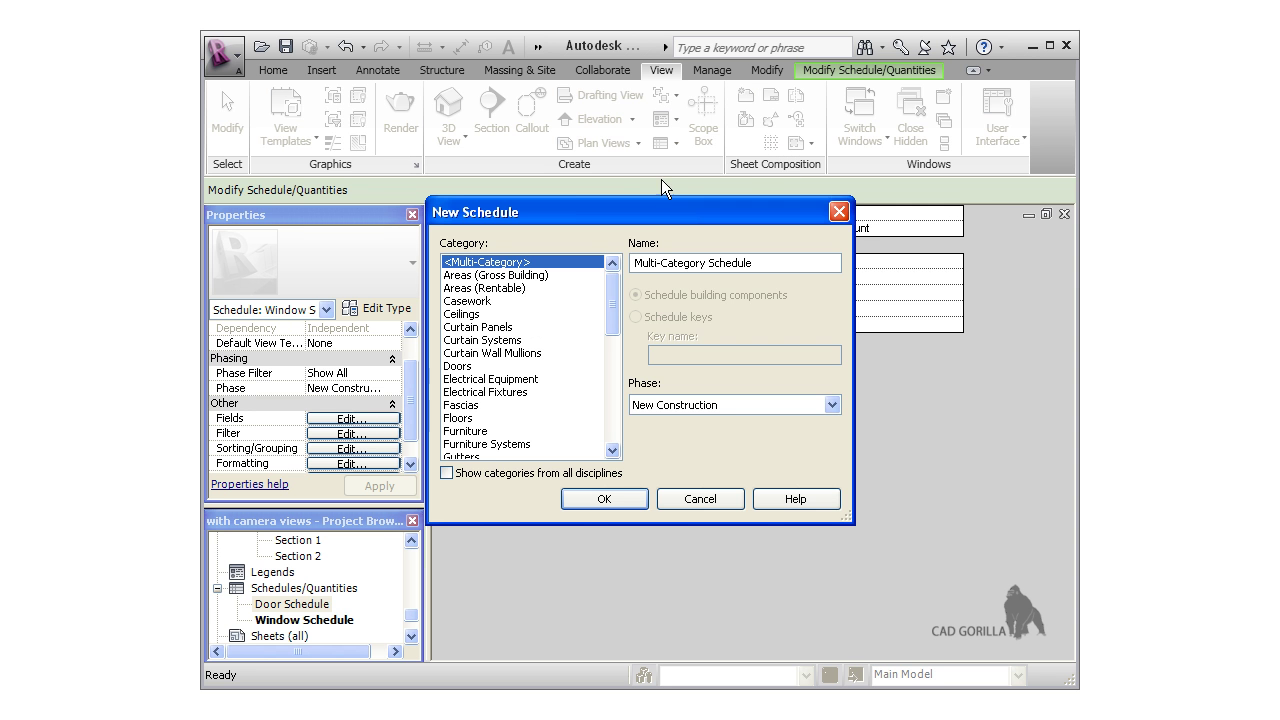
drag(613, 292, 614, 385)
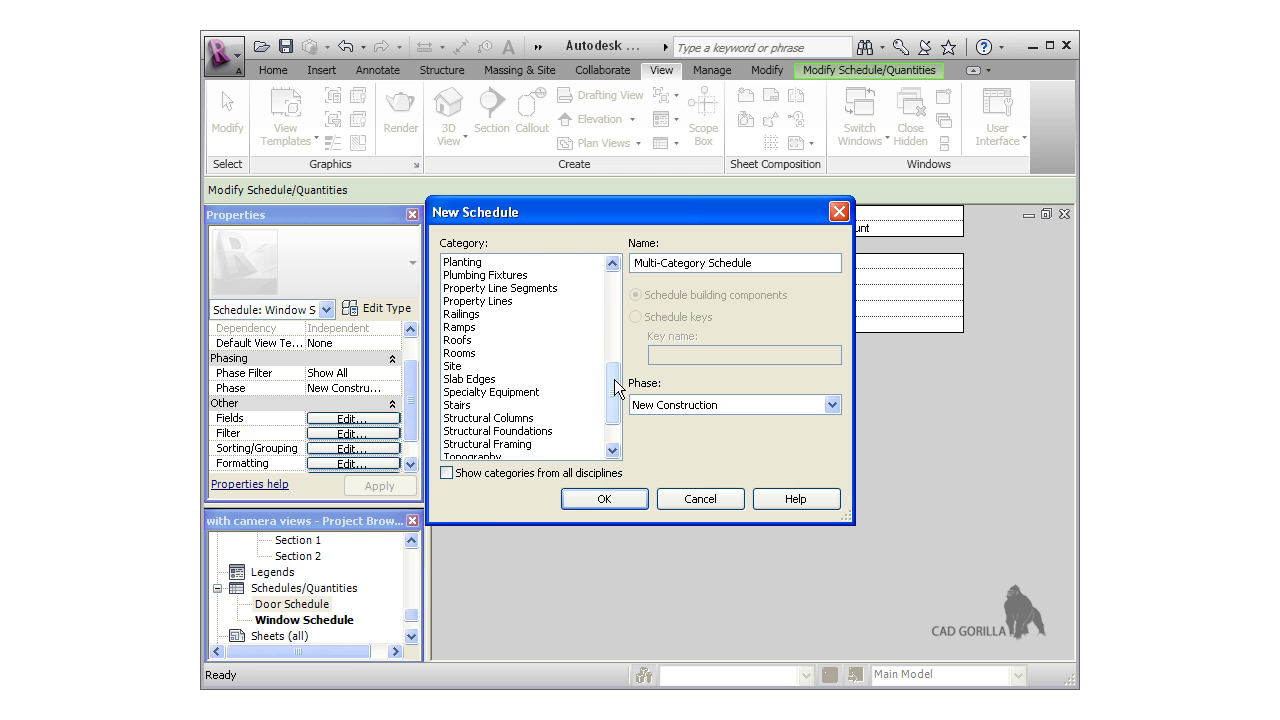
click(470, 356)
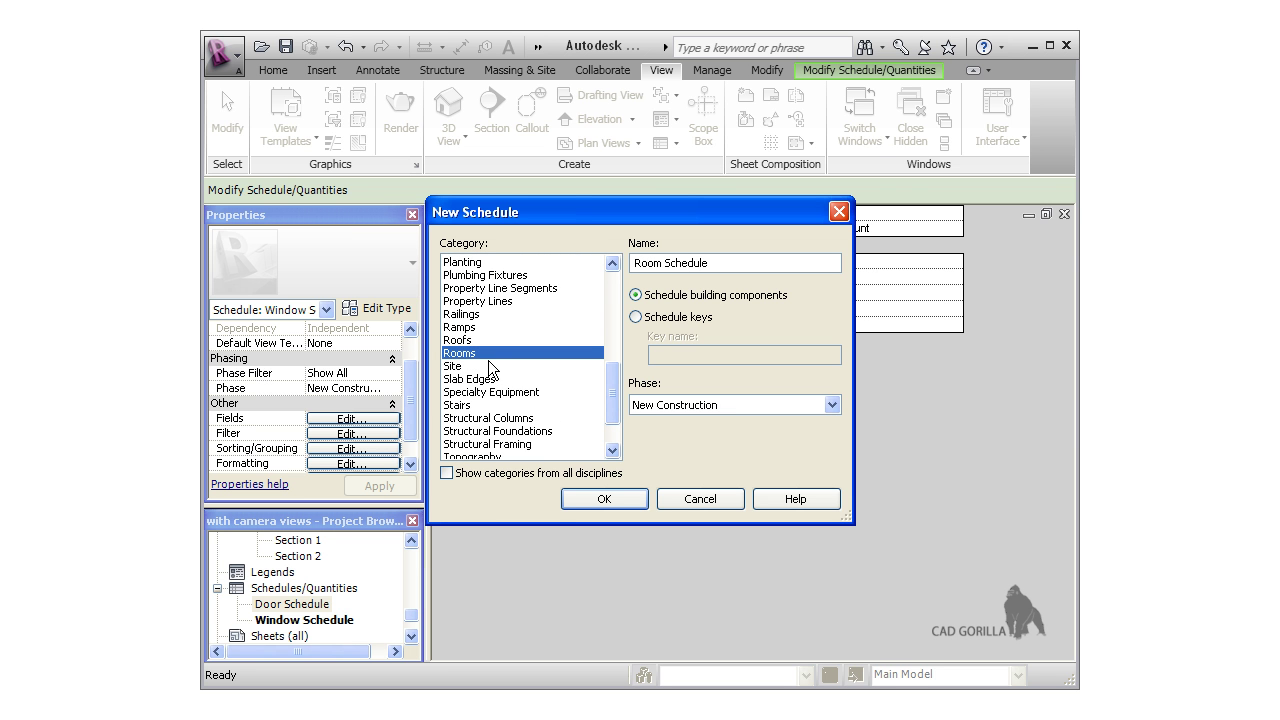
click(577, 500)
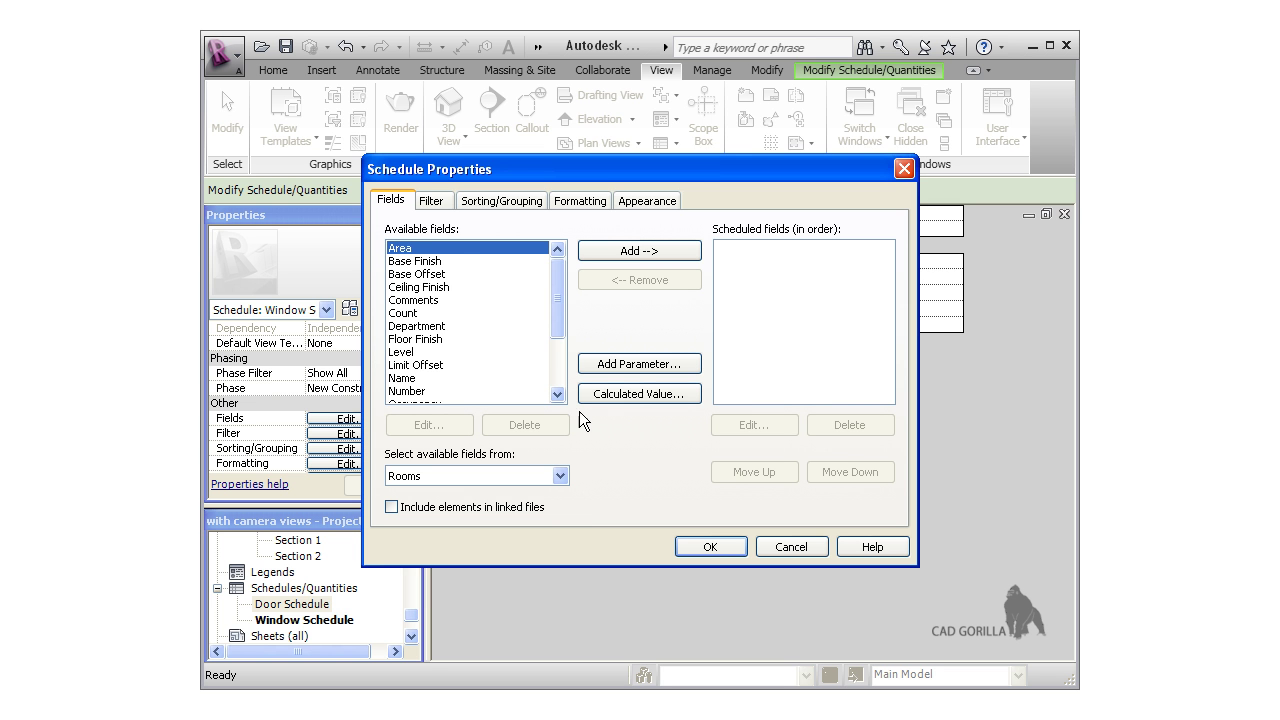
Add Number, Name and Area to the Room Schedule's scheduled fields.
scroll(559, 339, down, 2)
click(470, 326)
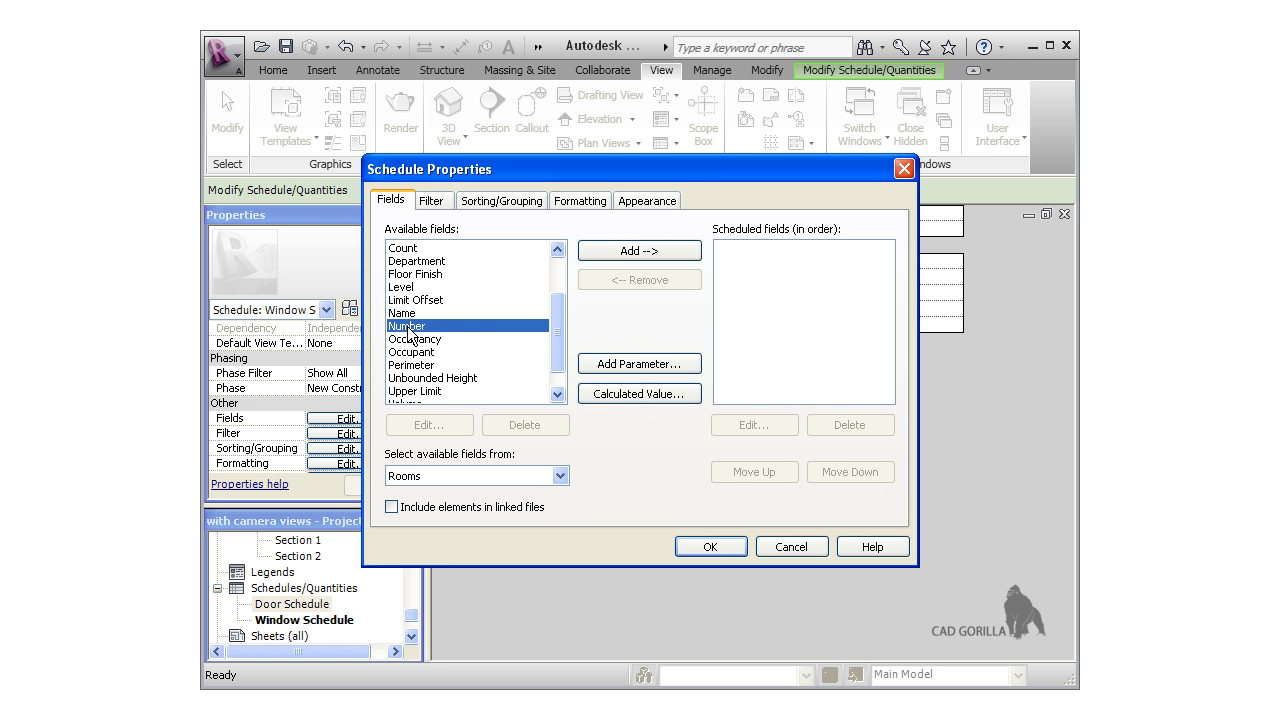
click(639, 251)
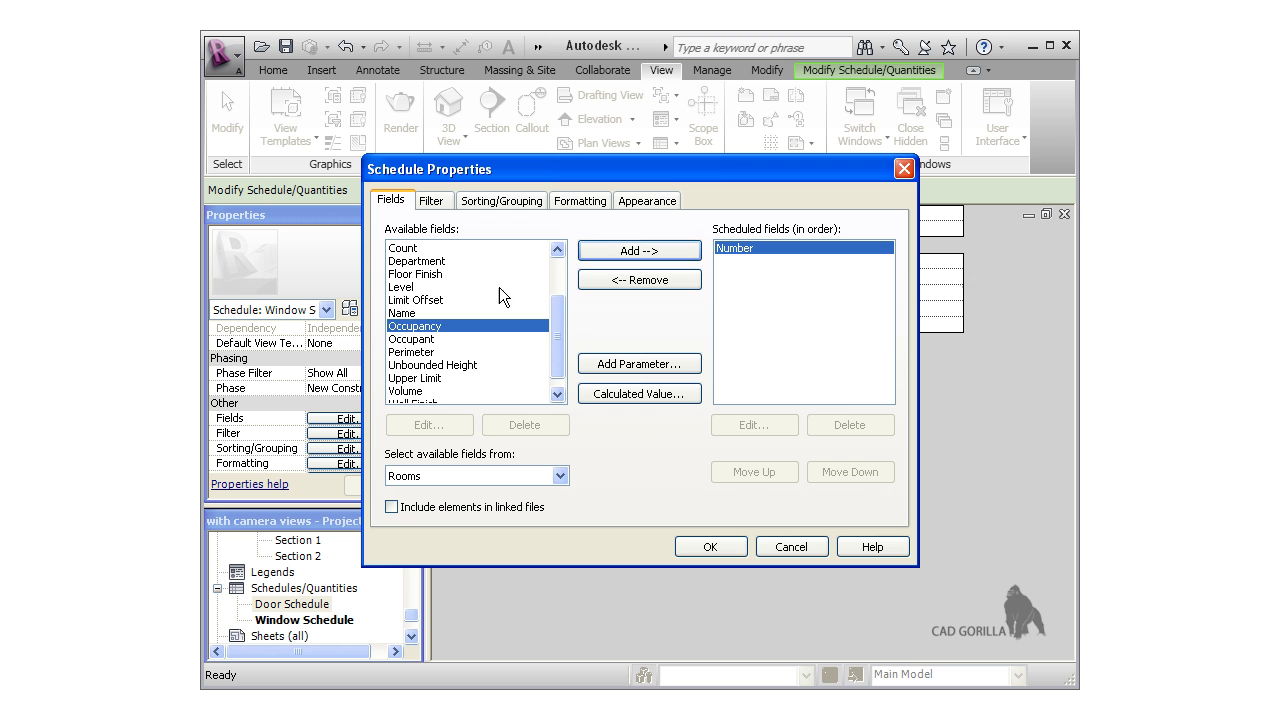
click(413, 313)
click(598, 251)
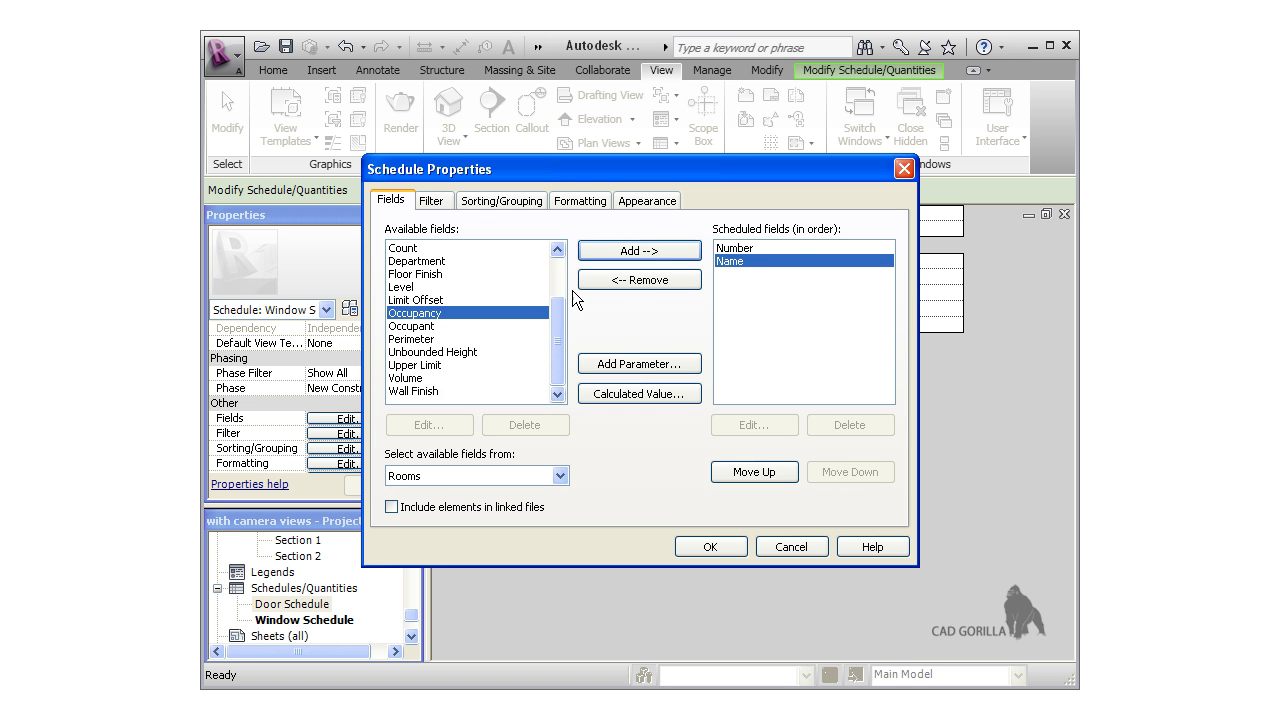
drag(562, 322, 542, 274)
click(407, 249)
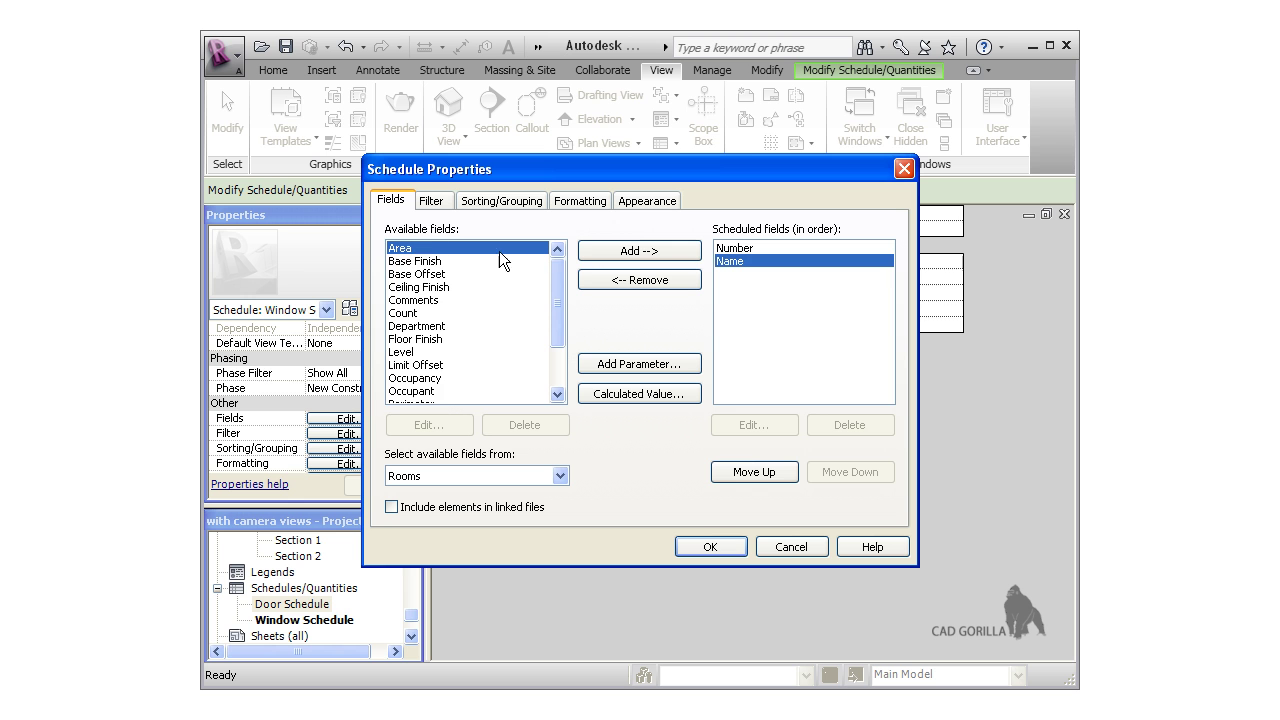
click(592, 253)
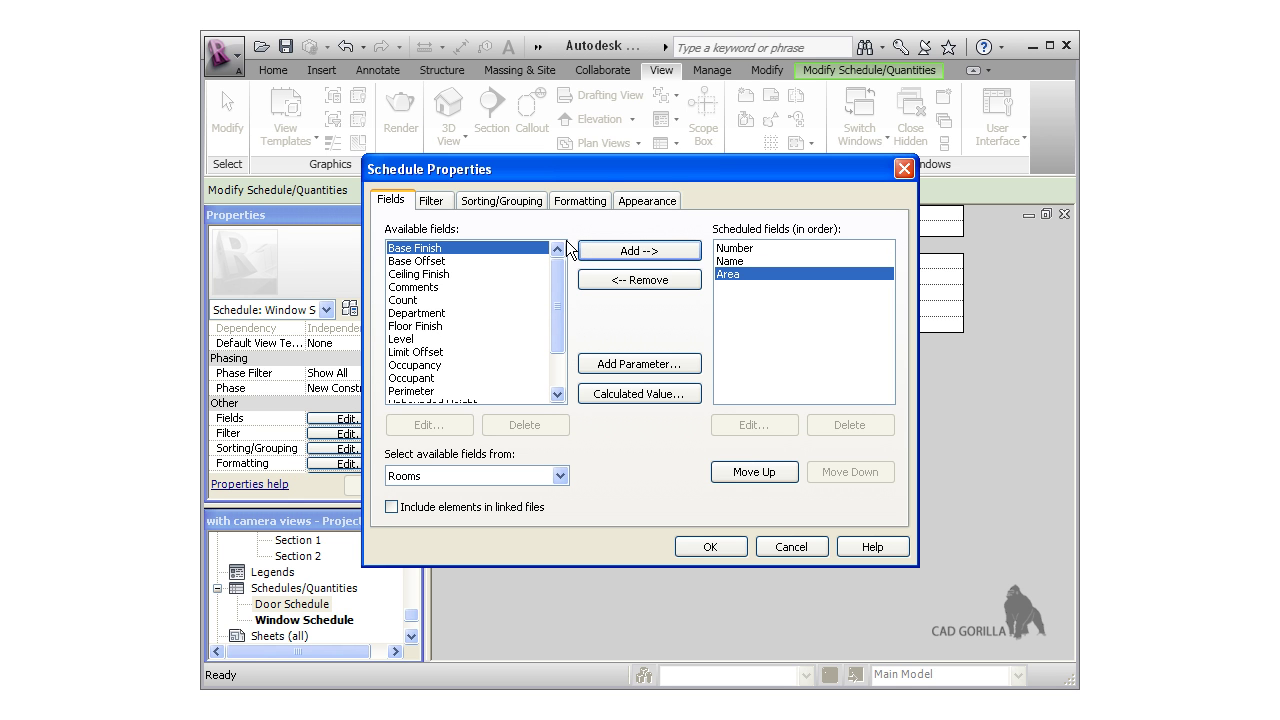
Turn on grand totals and total the Area column so the room schedule ends with 8 rooms and 1654 SF.
click(518, 201)
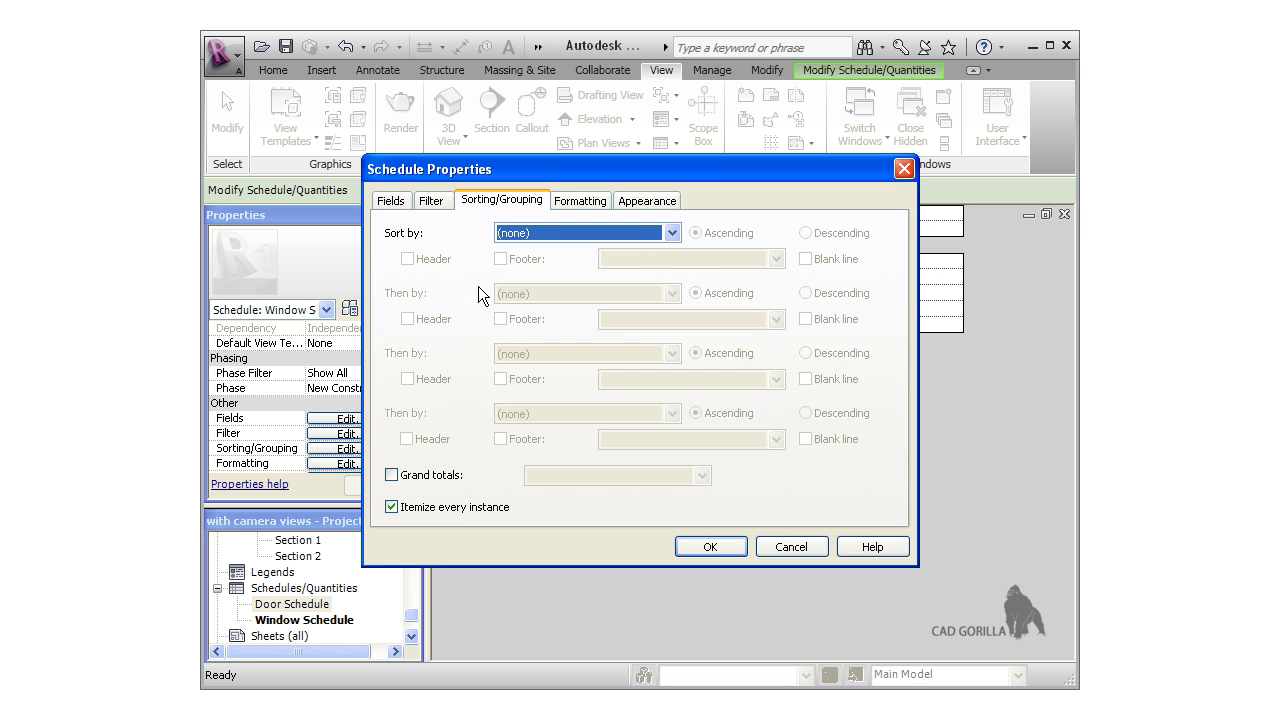
click(392, 475)
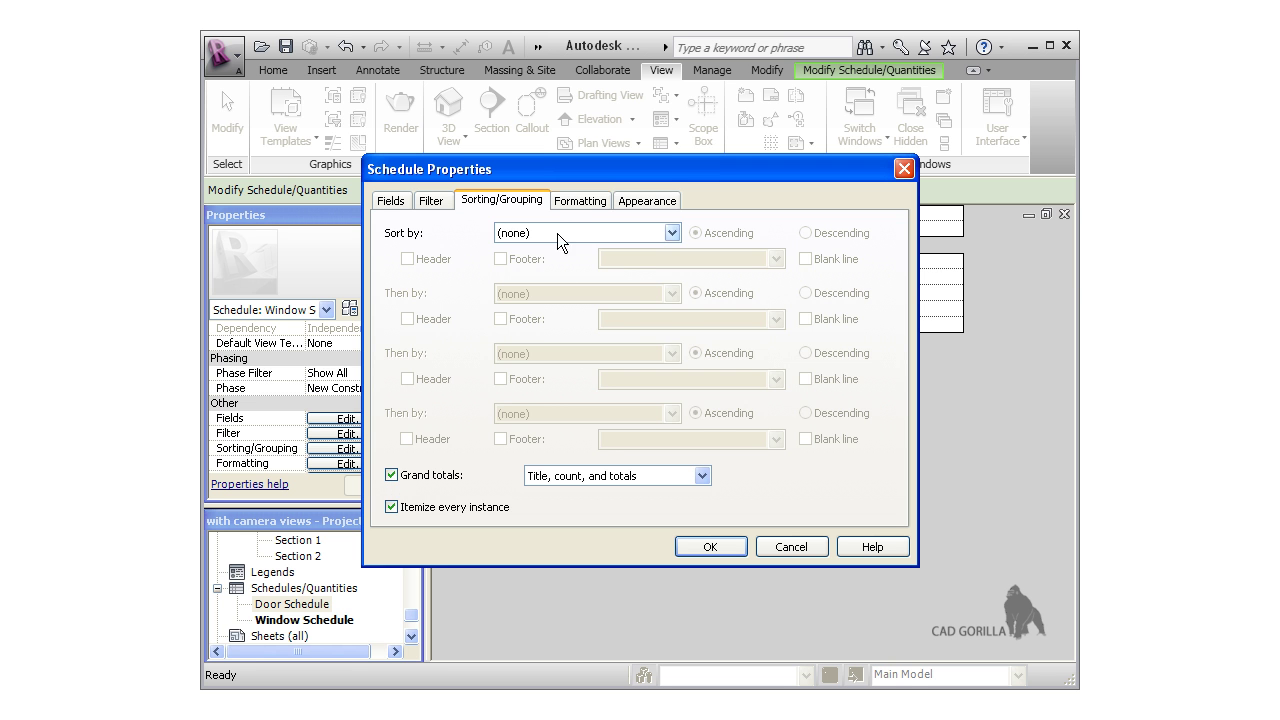
click(557, 204)
click(405, 273)
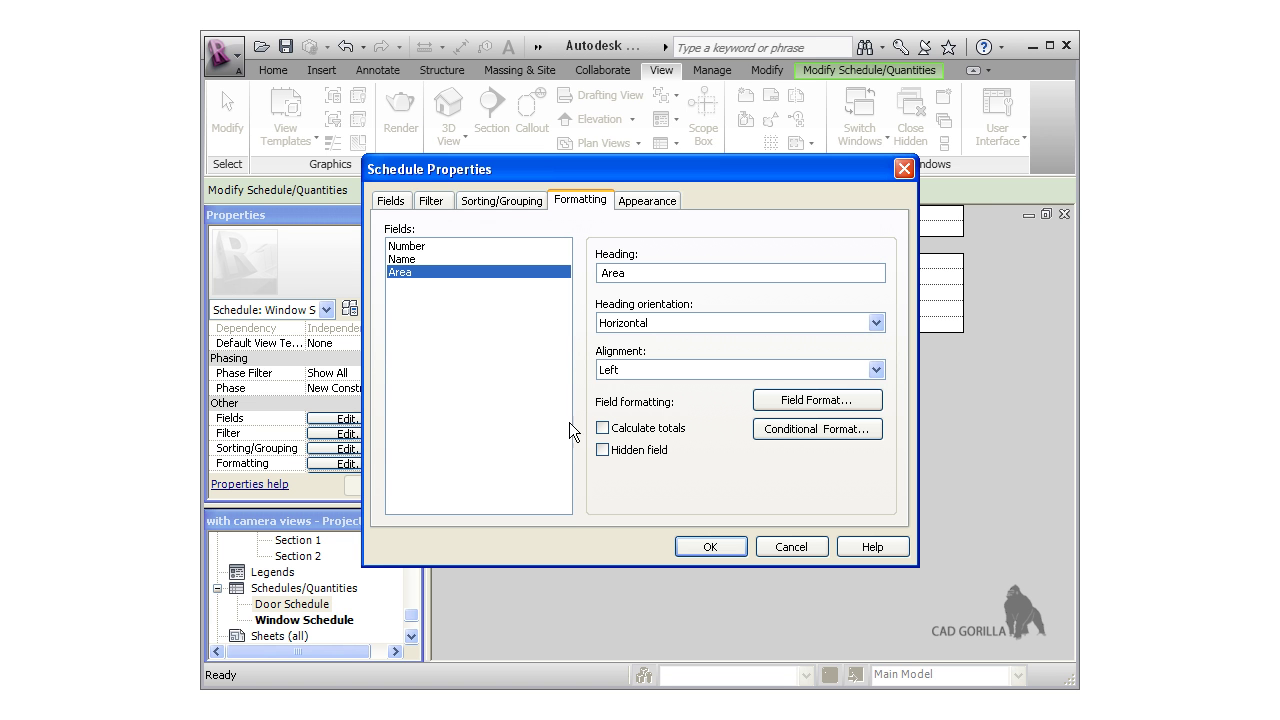
click(599, 425)
click(704, 546)
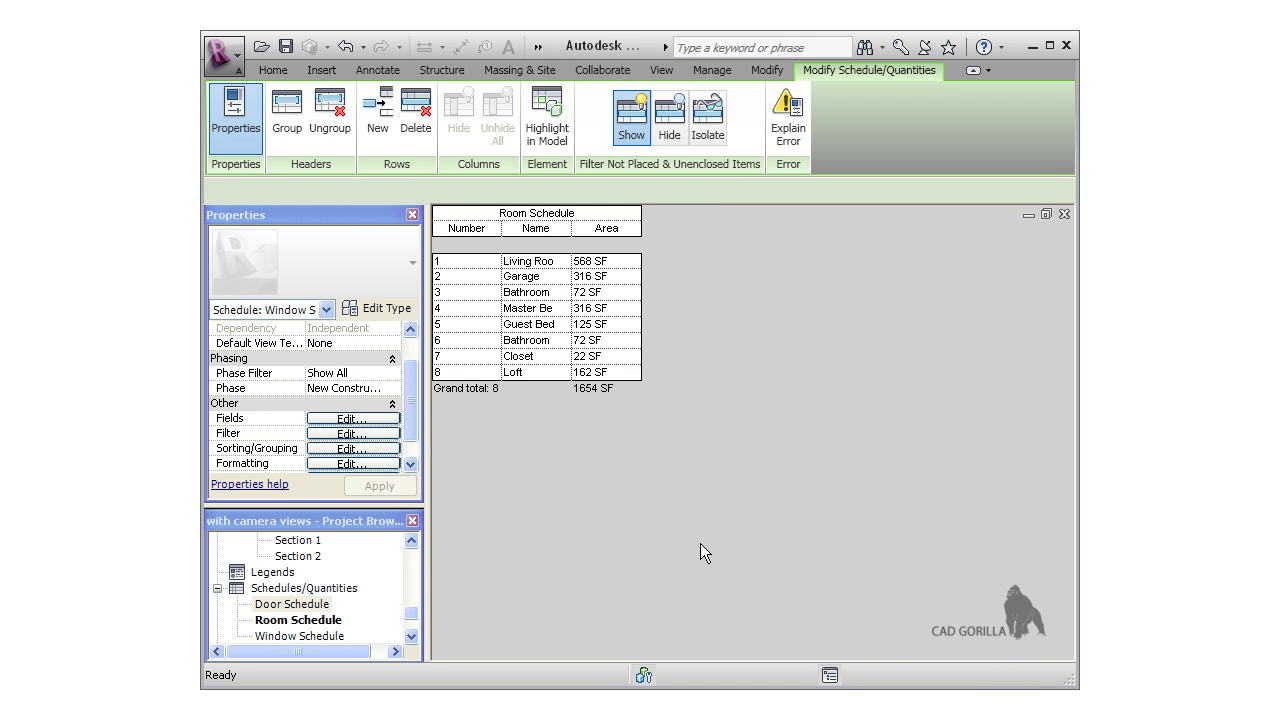